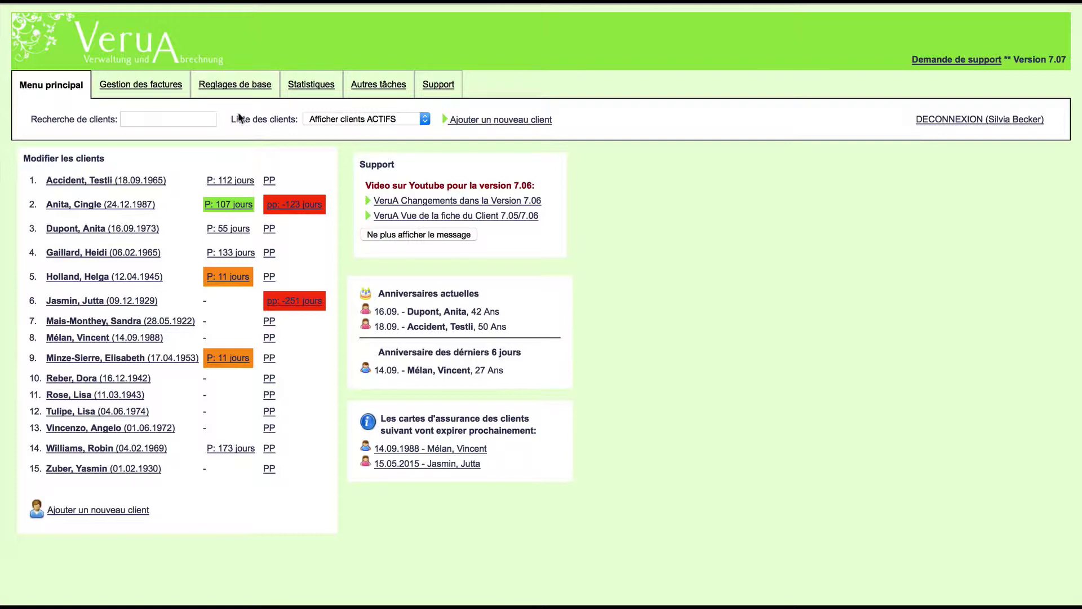
Open the second listed client's record and view the details of the prescription valid from 01.07.2015 to 31.12.2015
left_click(121, 208)
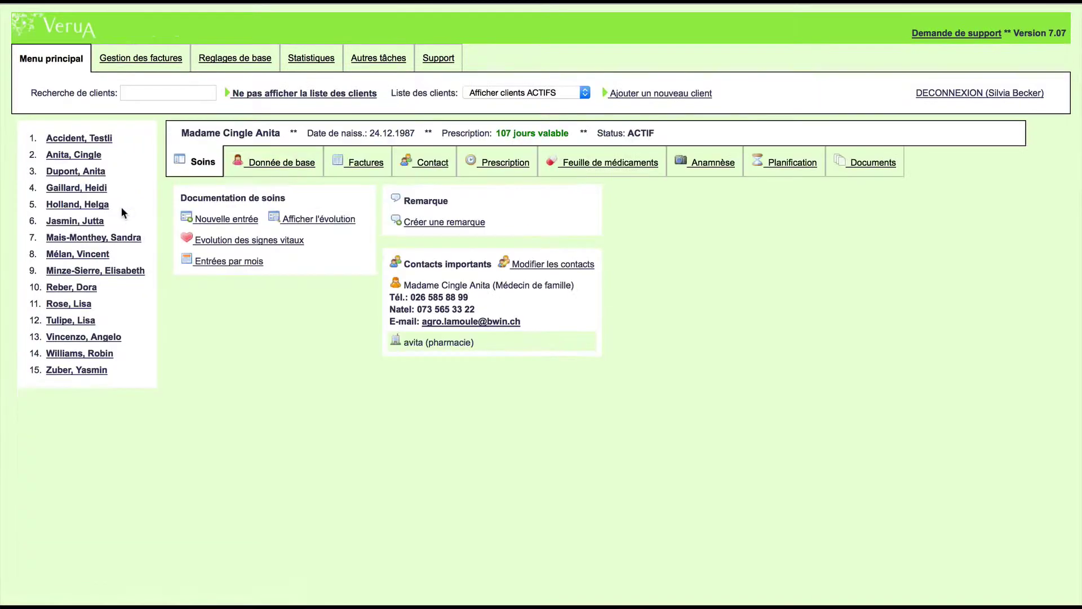
left_click(499, 174)
left_click(344, 246)
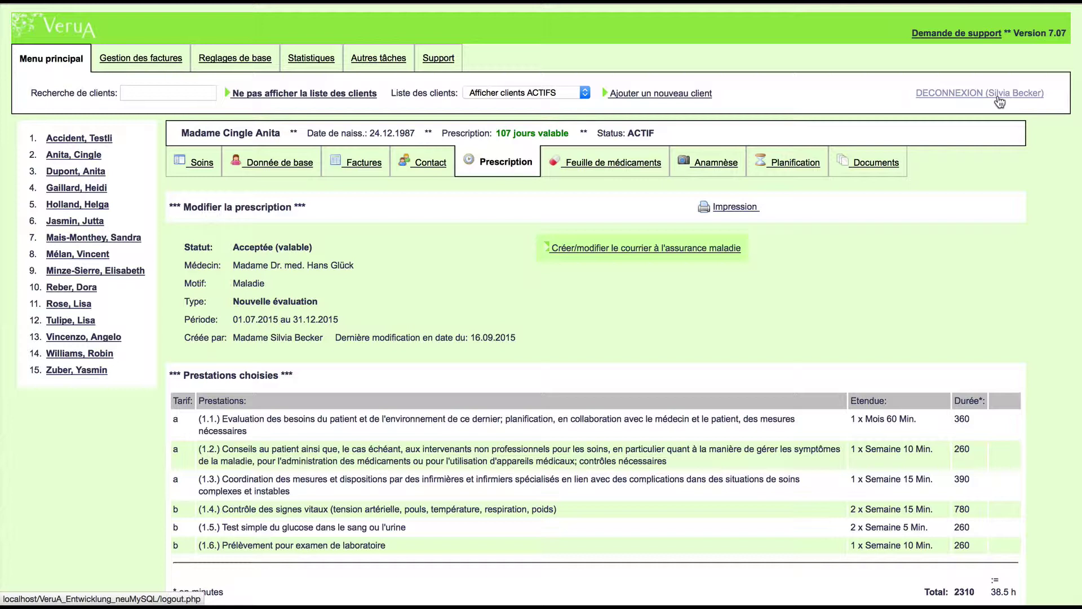
Display the list of all care relationships by client and look through the assigned team members and their functions
left_click(398, 66)
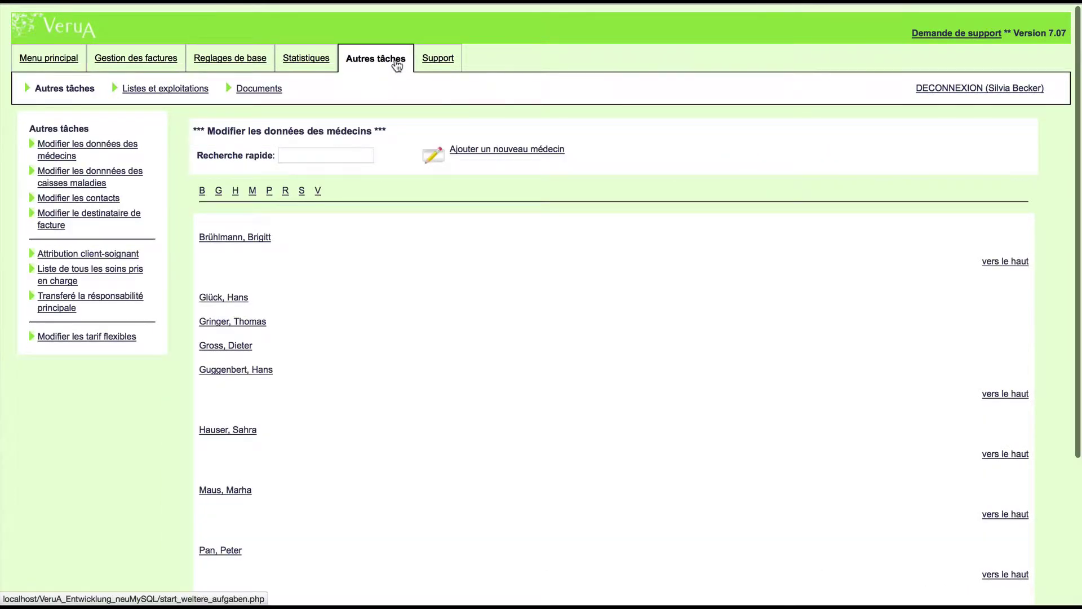
left_click(79, 276)
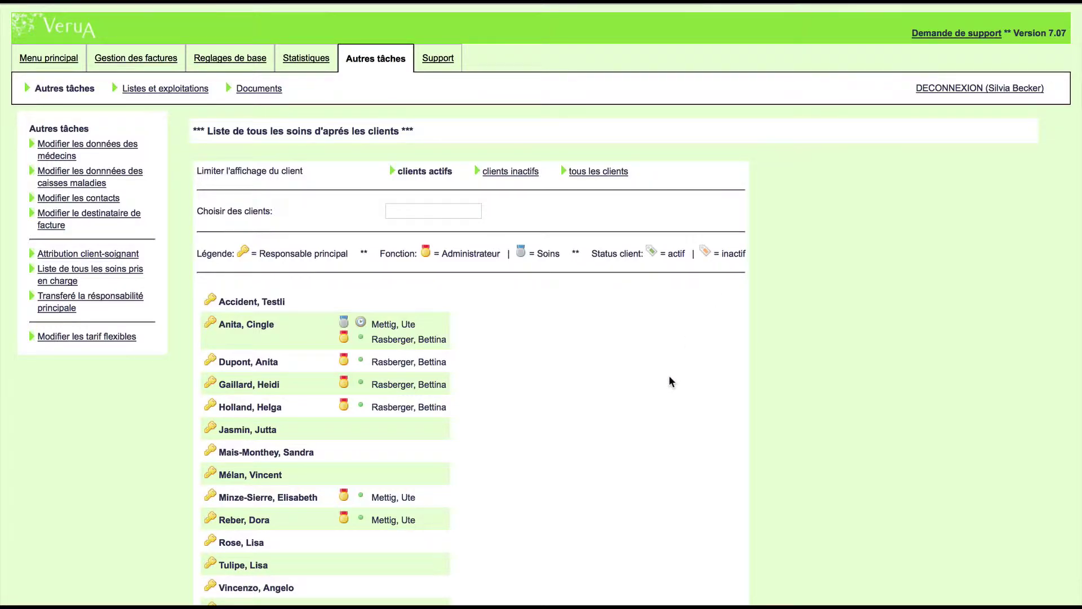
scroll(669, 378, "down", 3)
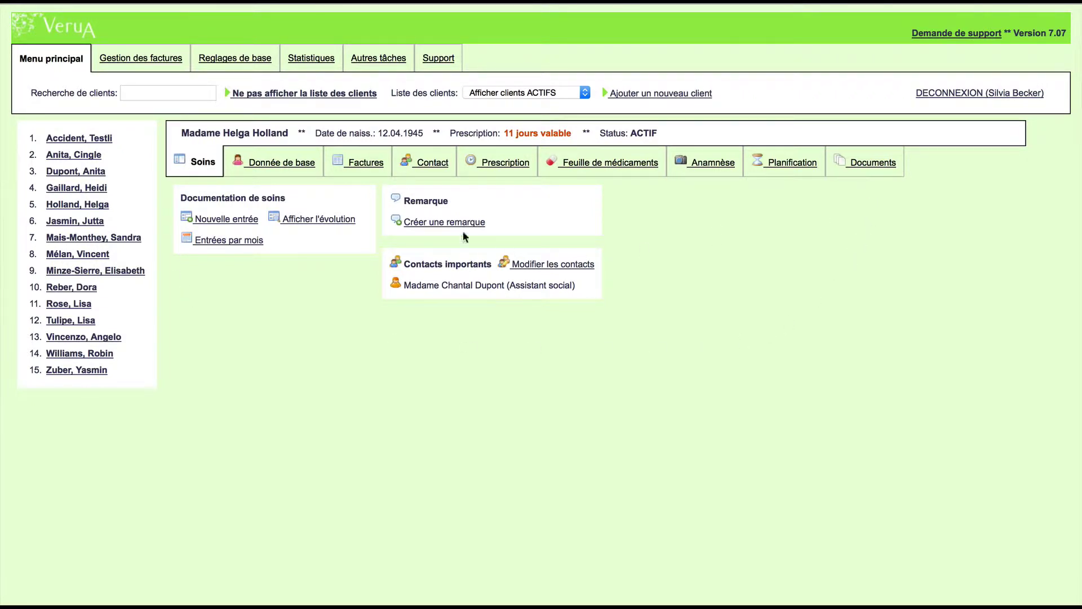
Review the open client's prescription, nursing planning, anamnesis and basic data as the main responsible caregiver
left_click(502, 169)
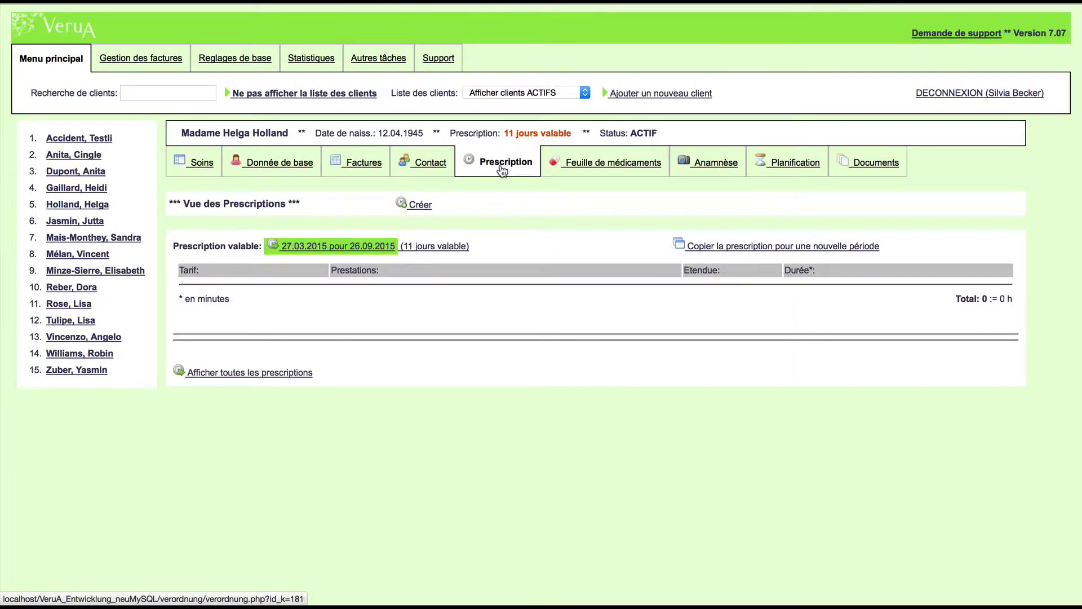
left_click(810, 164)
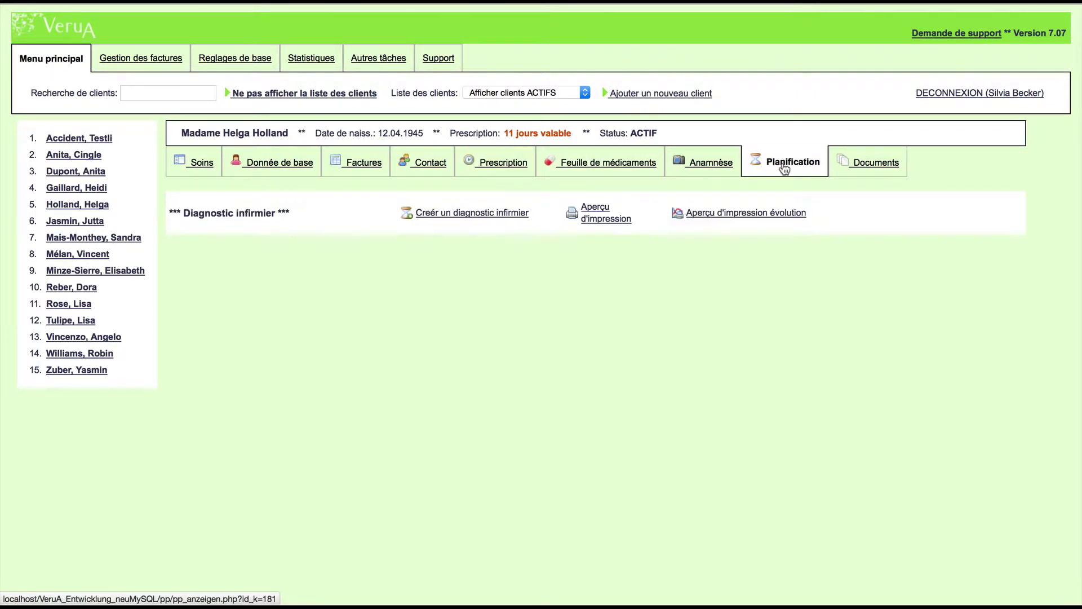
left_click(726, 170)
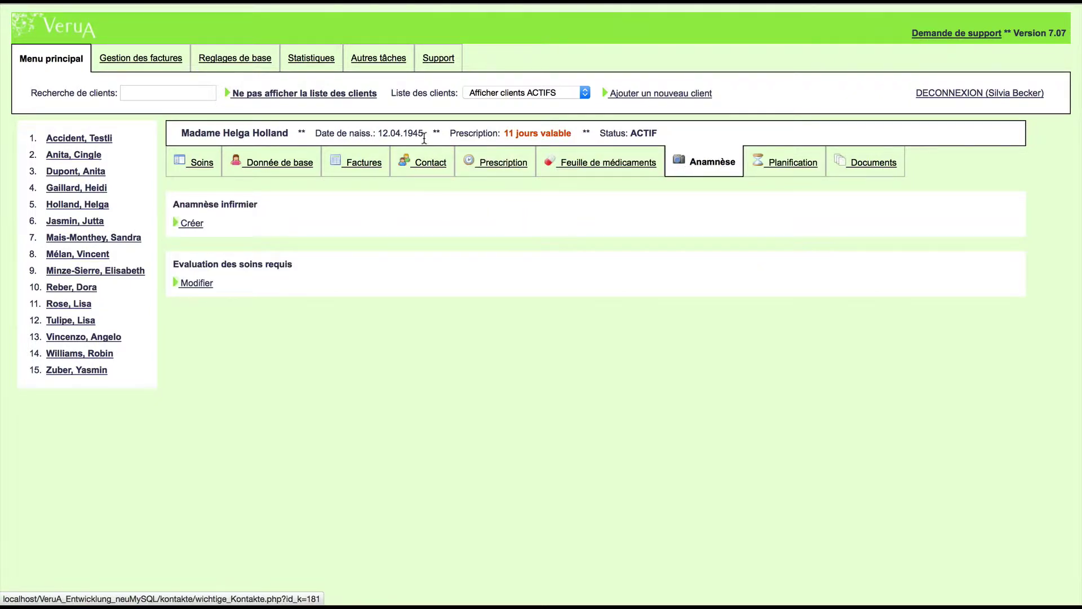
left_click(294, 168)
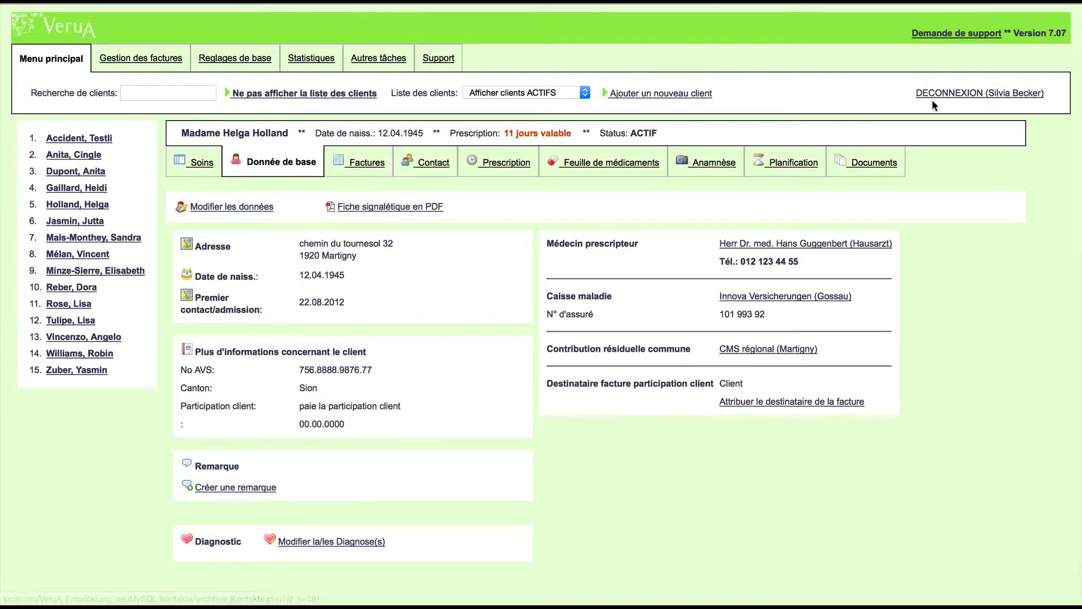
Switch to the account of the team member with the Administrateur function and review the first client's basic data, contacts and prescription
left_click(961, 96)
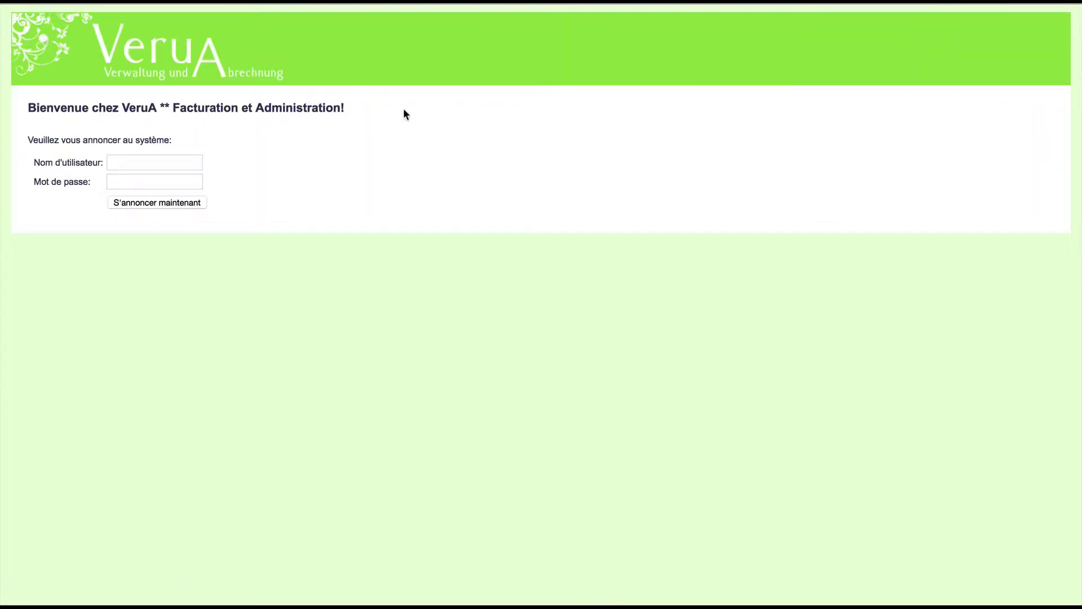
left_click(175, 165)
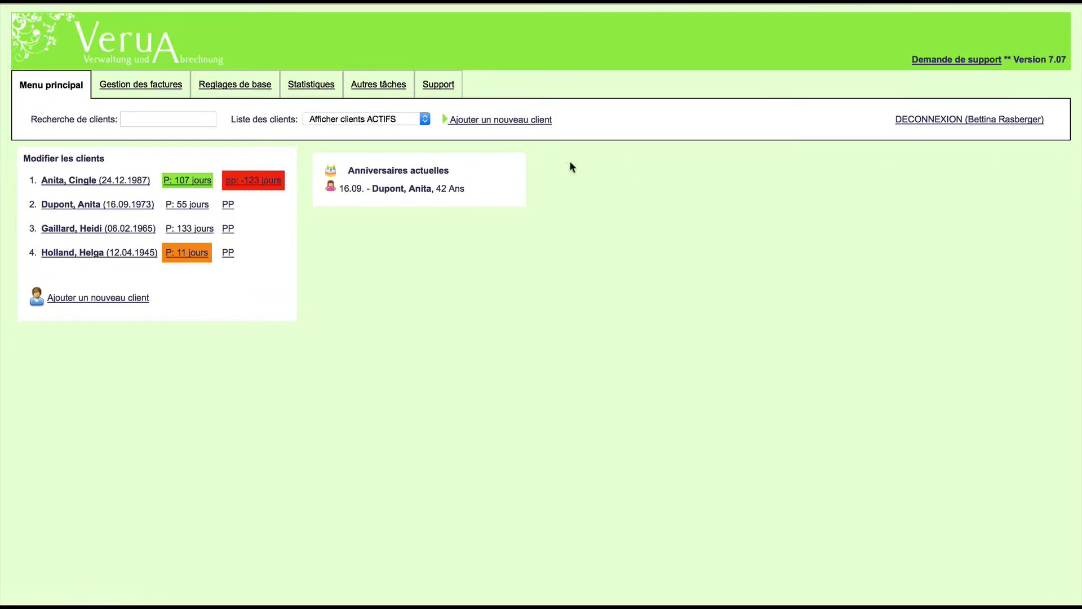
left_click(101, 182)
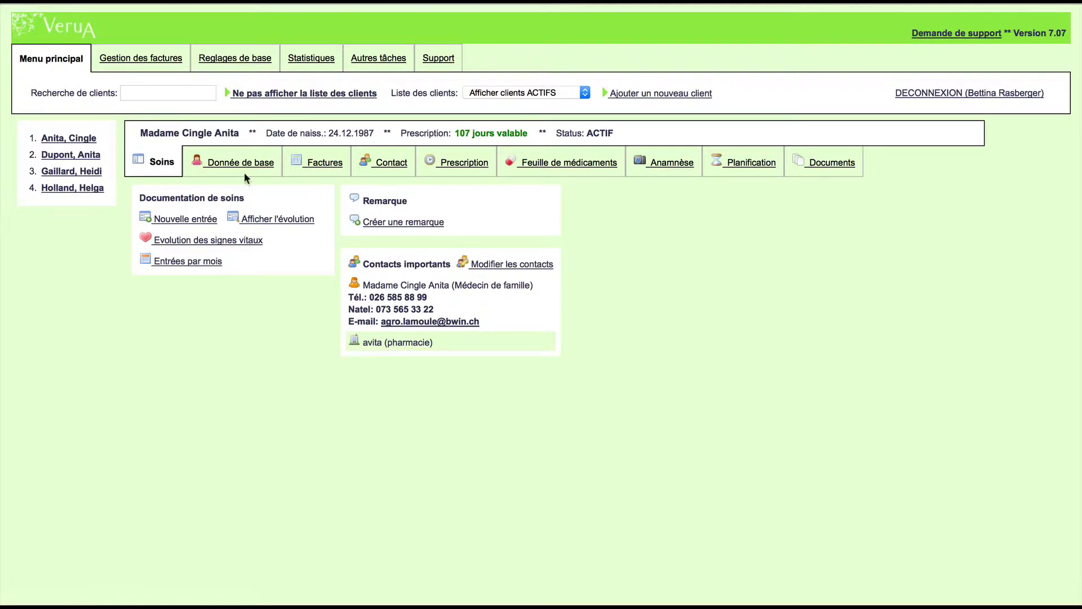
left_click(228, 164)
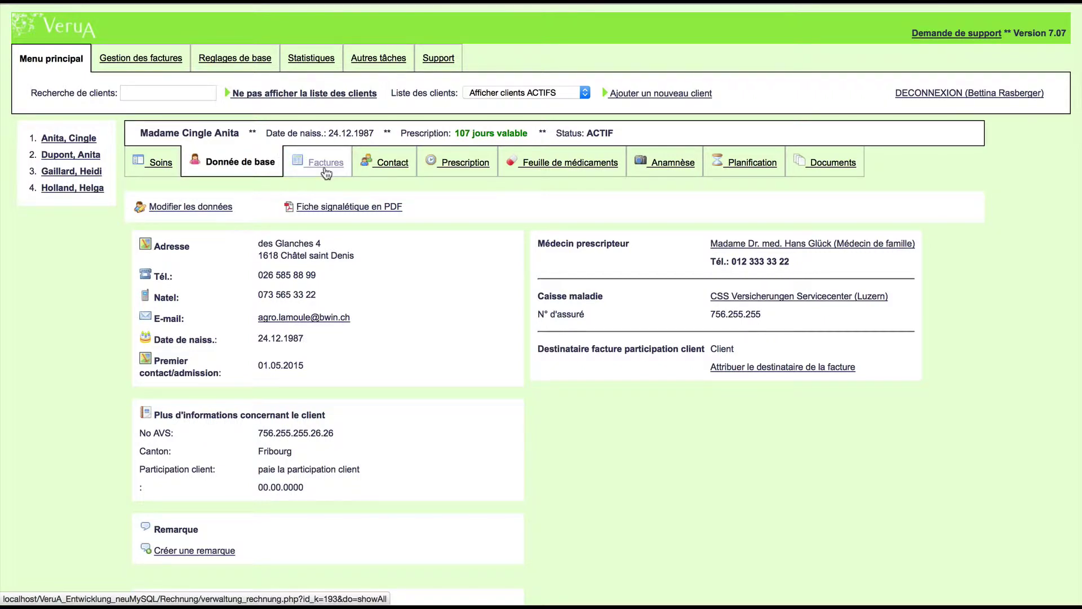
left_click(386, 170)
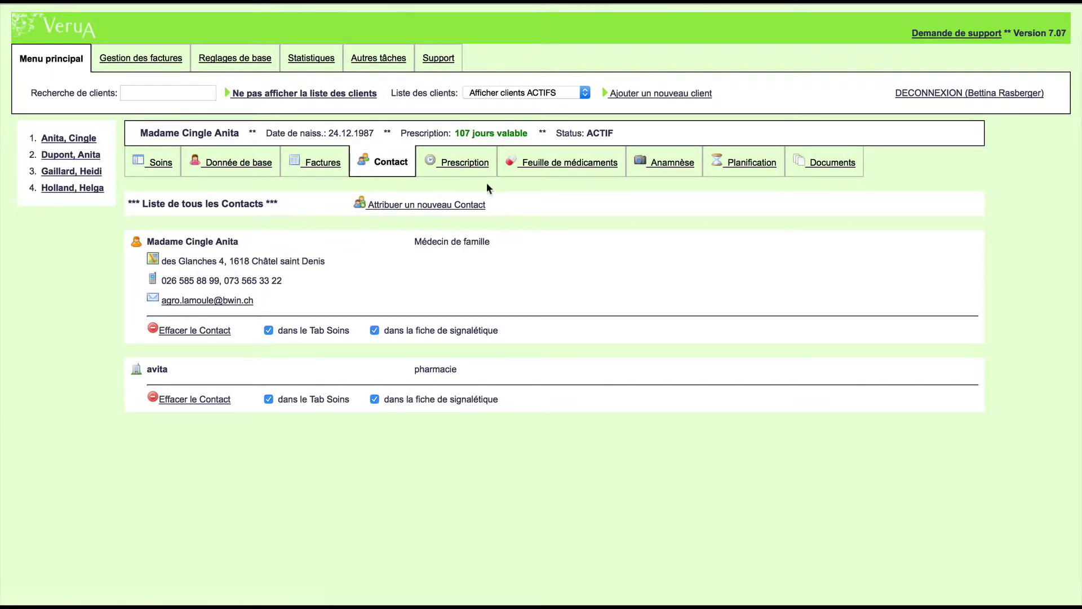
left_click(477, 169)
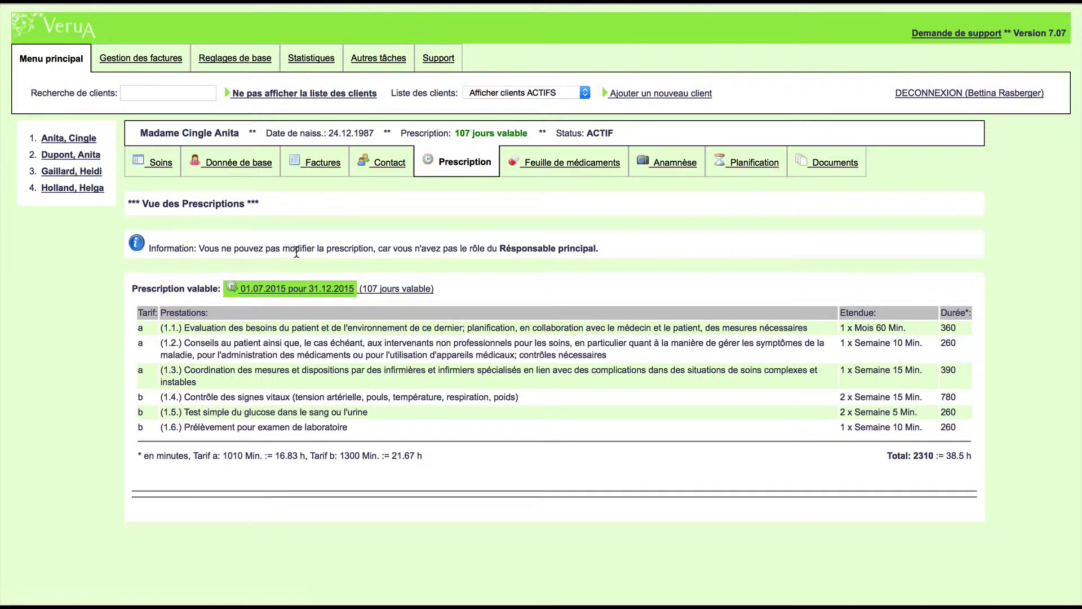
Review the same client's medication sheet, anamnesis, nursing planning and documents with the Administrateur function
left_click(607, 170)
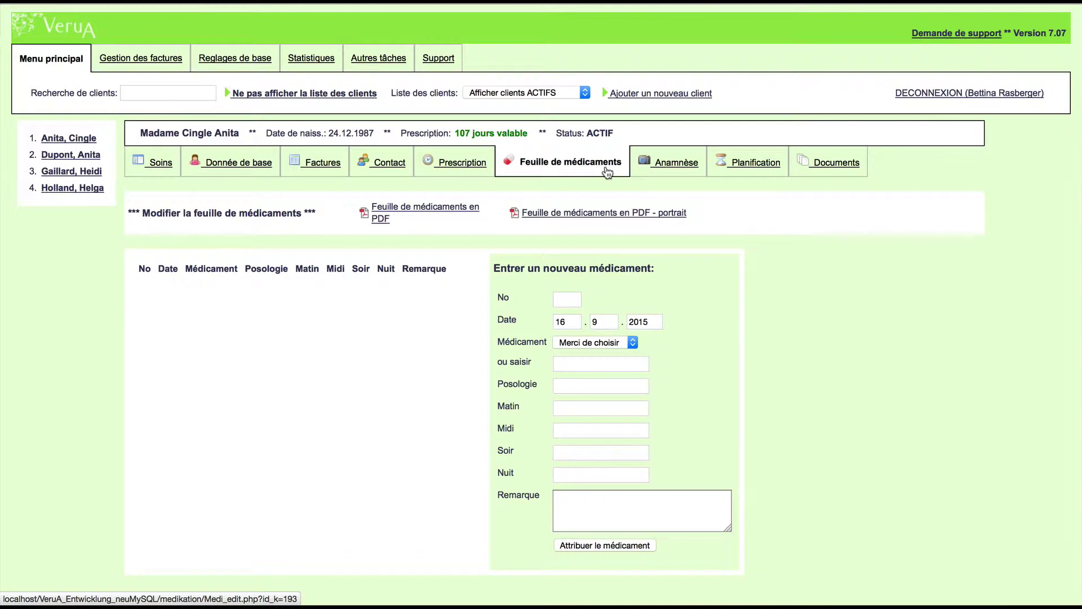
left_click(690, 170)
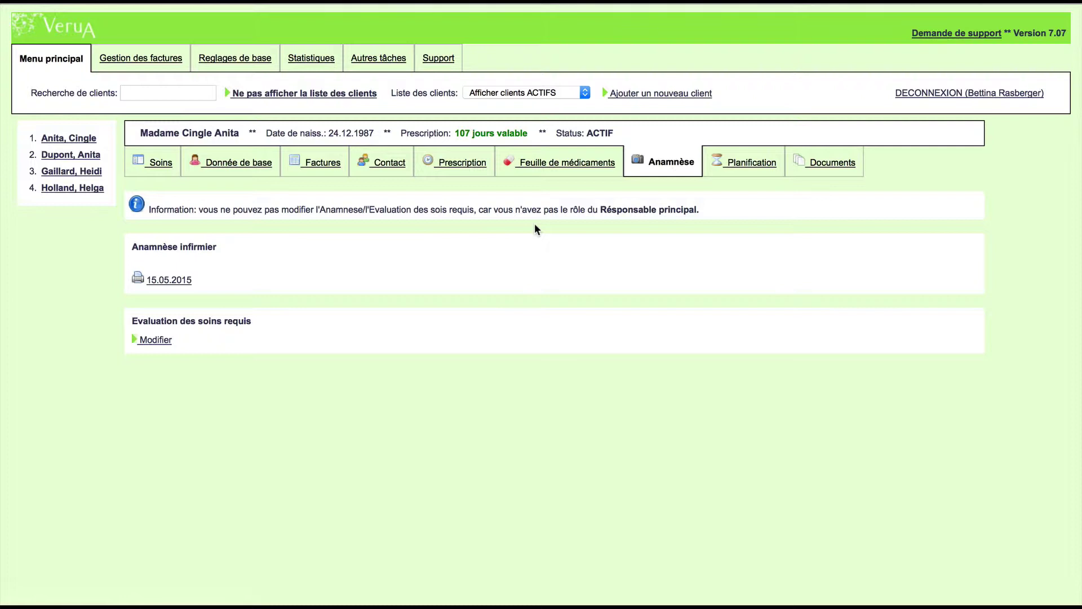
left_click(750, 169)
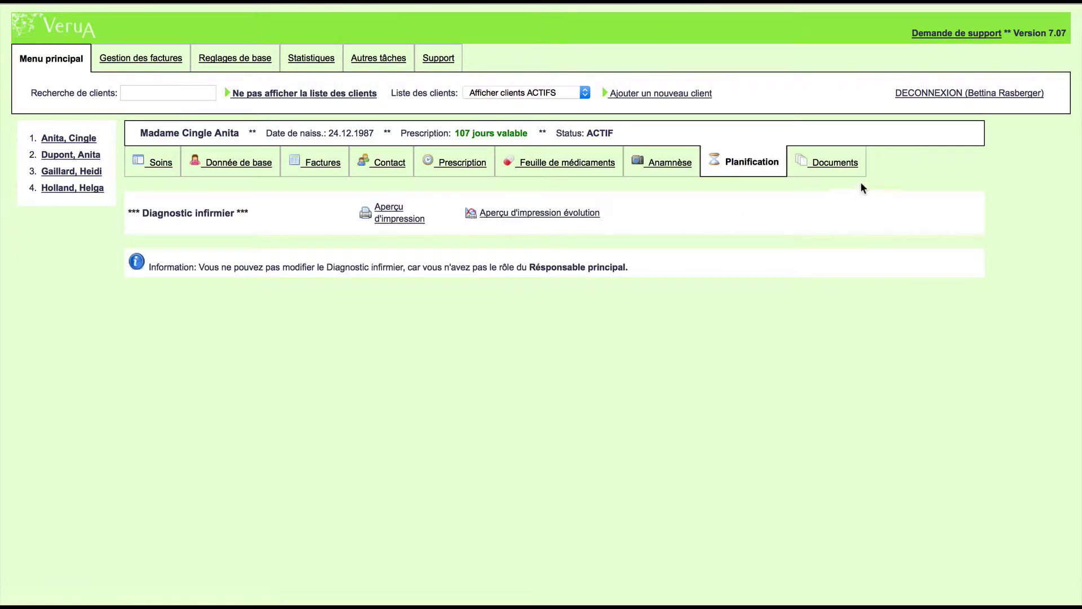
left_click(844, 164)
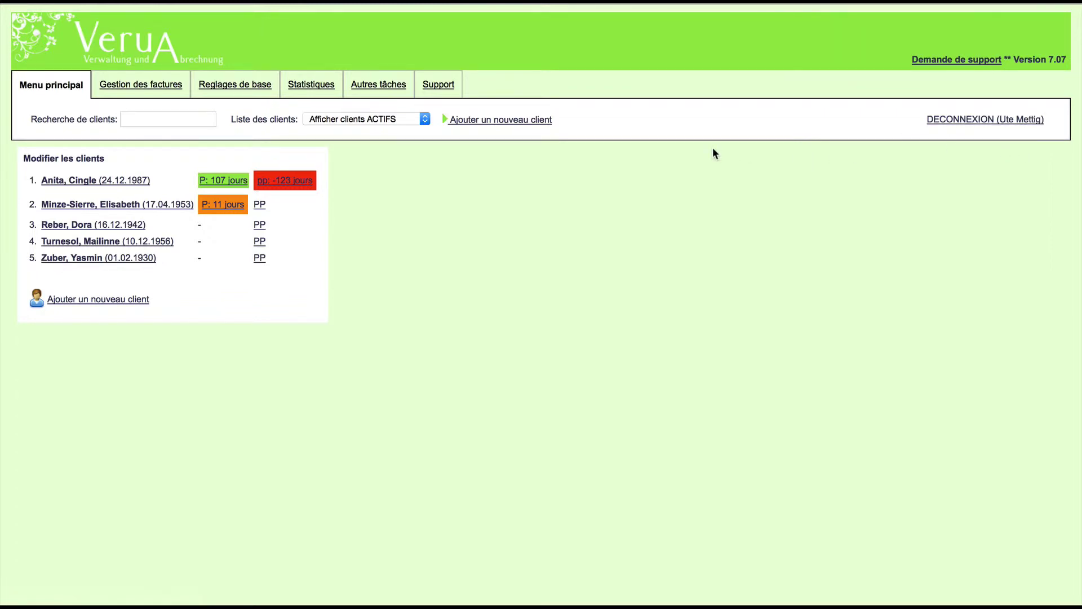
Using the account with the Soins function, review the first client's basic data, prescription, medication sheet and documents
left_click(96, 184)
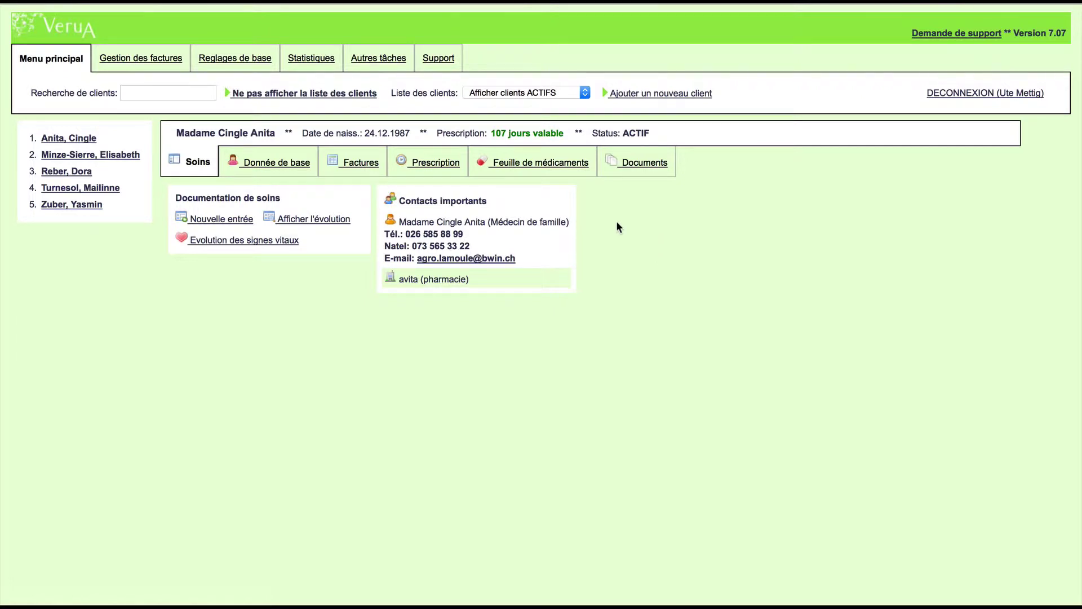
left_click(274, 168)
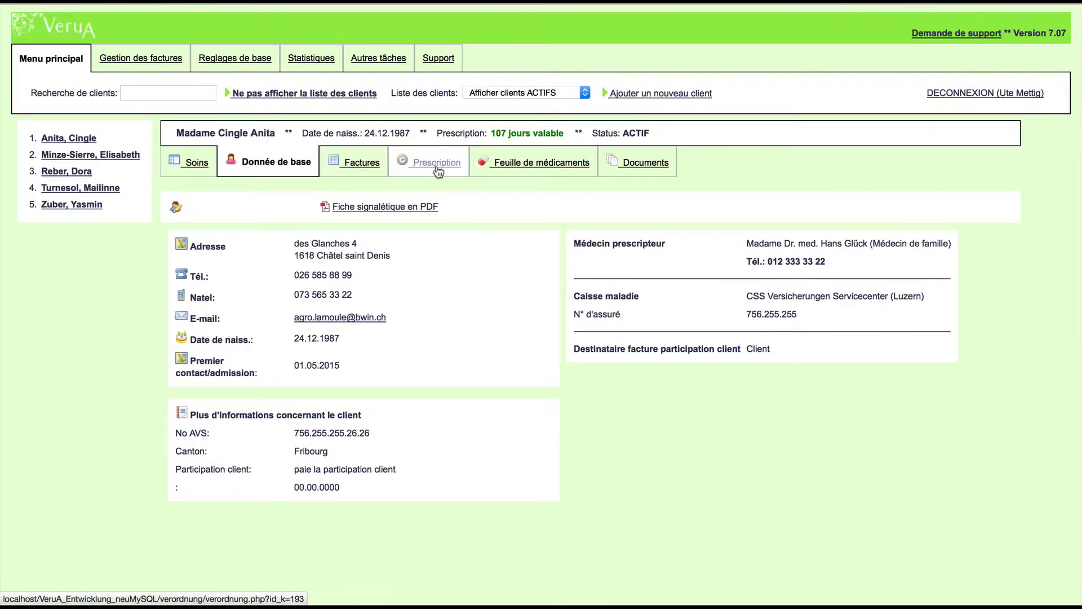
left_click(438, 171)
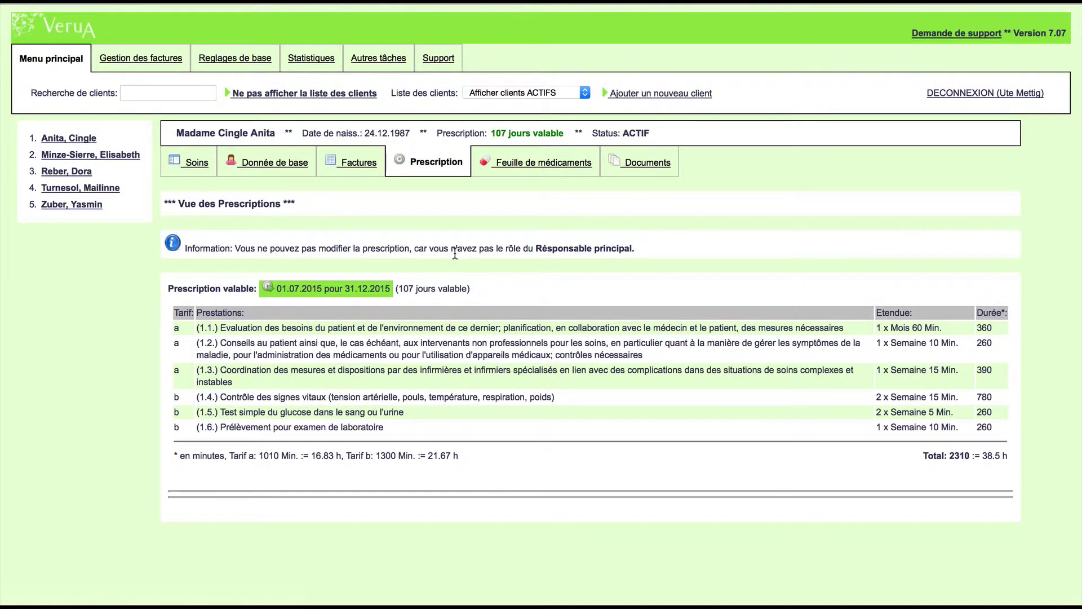
left_click(576, 171)
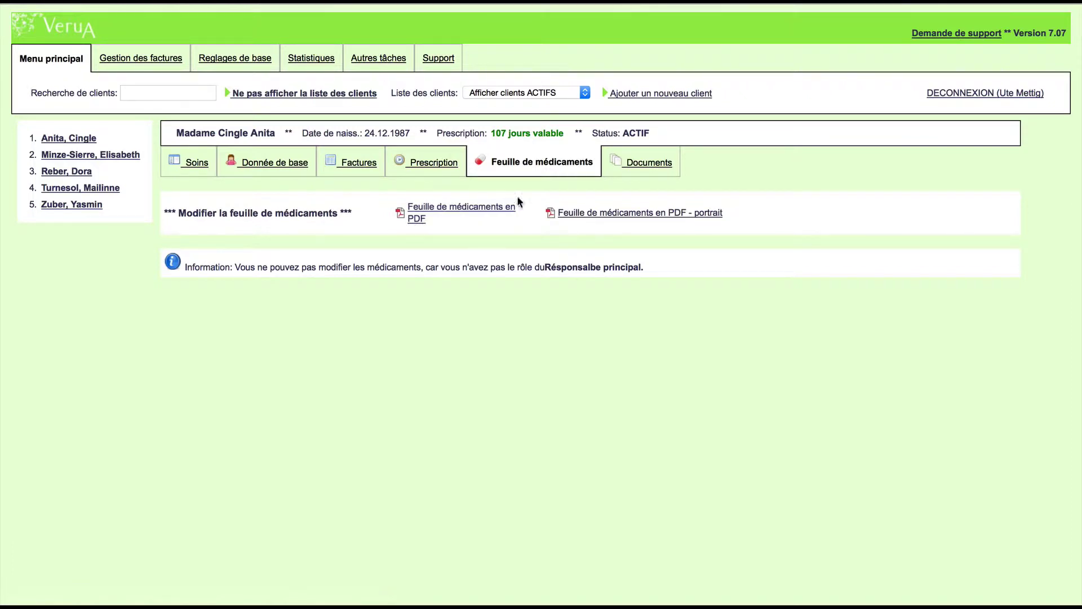
left_click(649, 172)
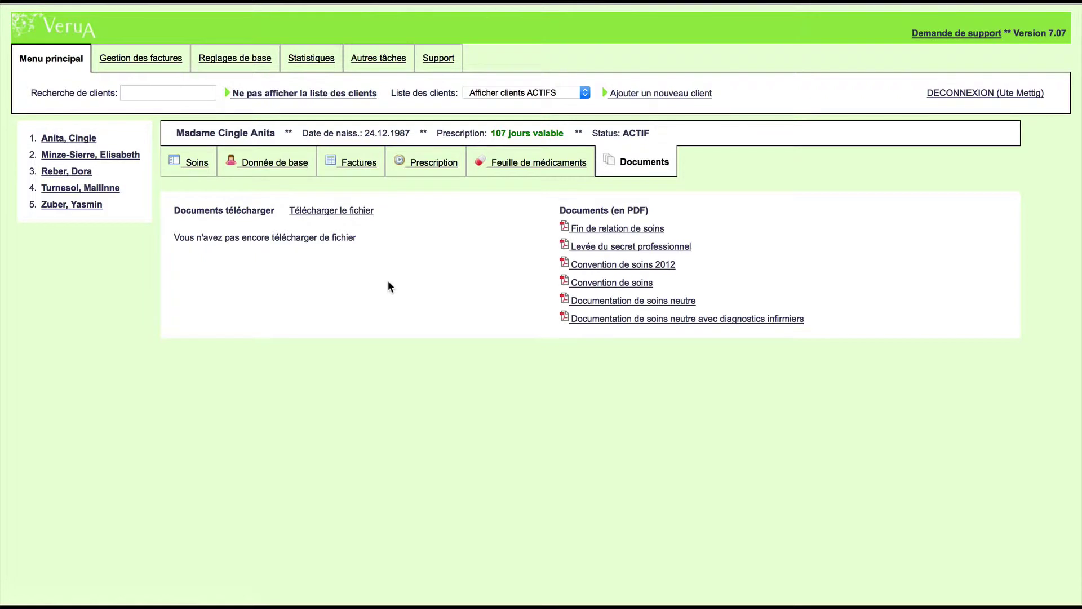
Start a new care documentation entry, check which dates can be selected, and view the evolution of the care documentation
left_click(209, 165)
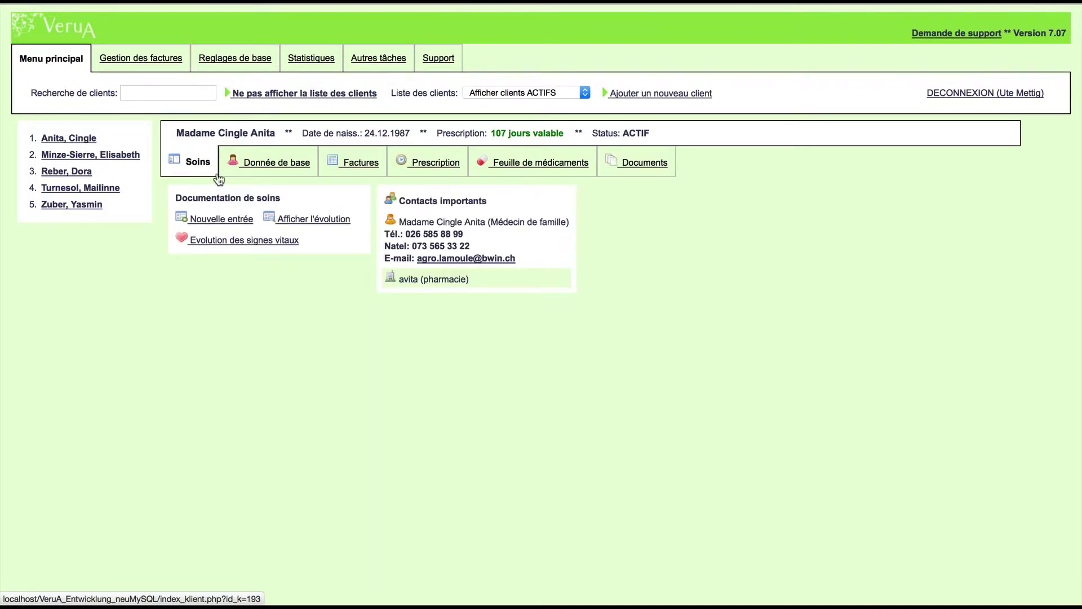
left_click(222, 225)
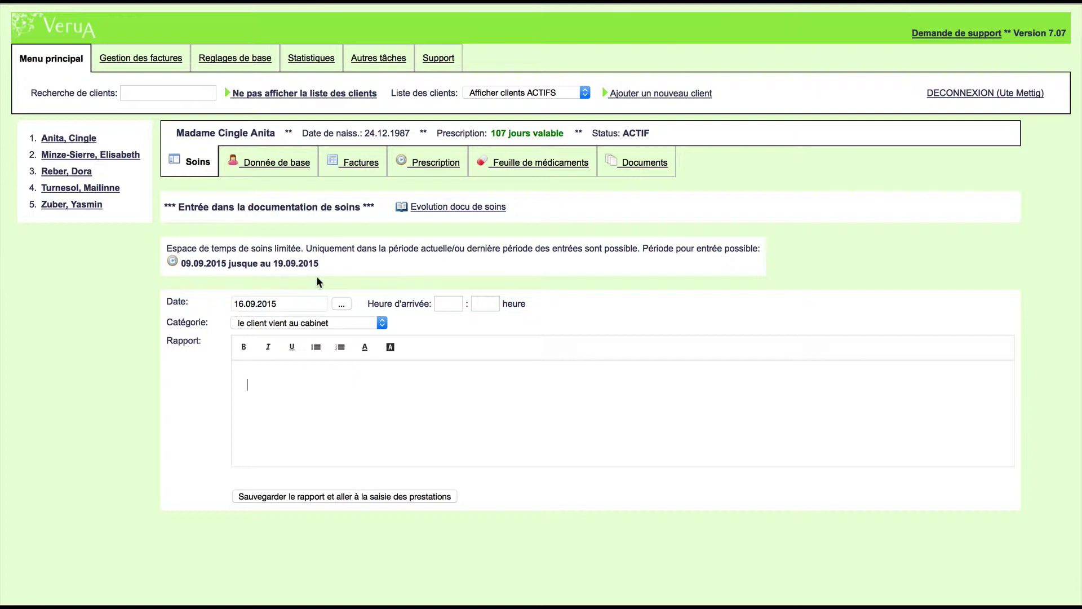
left_click(342, 305)
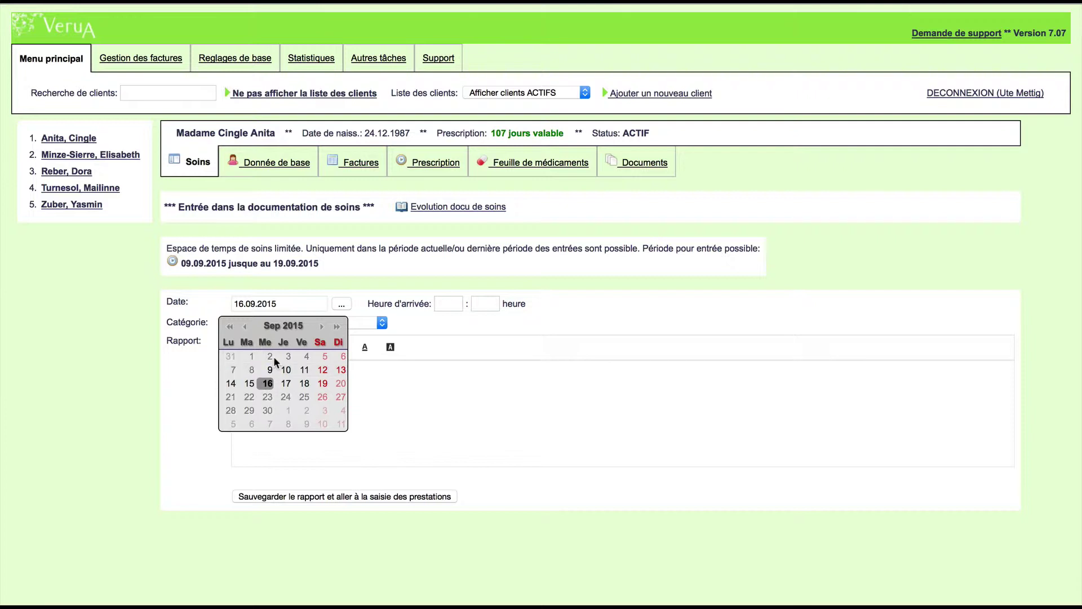
left_click(360, 312)
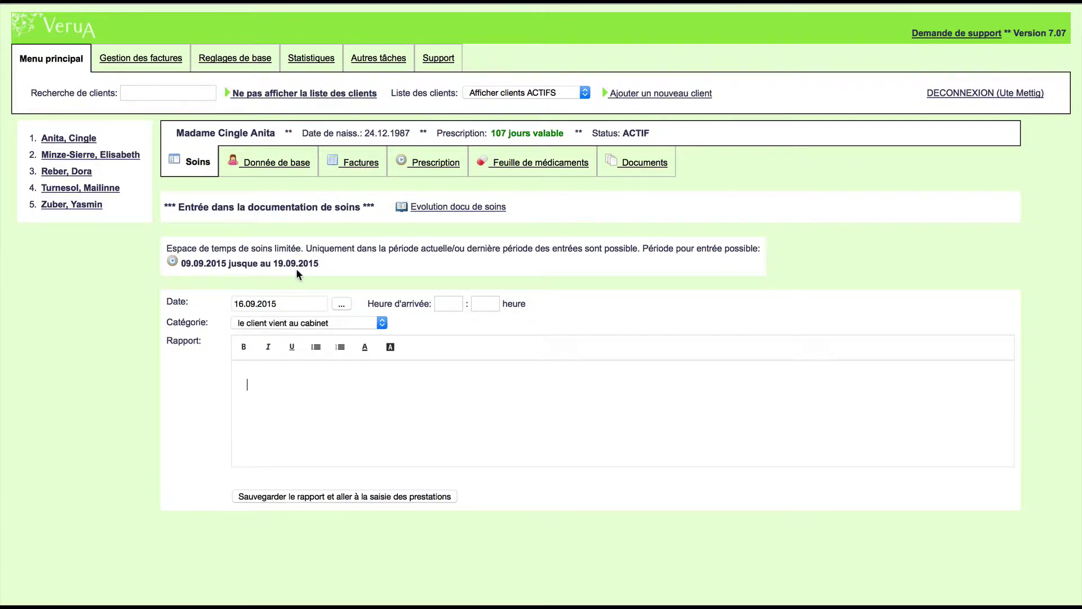
left_click(458, 208)
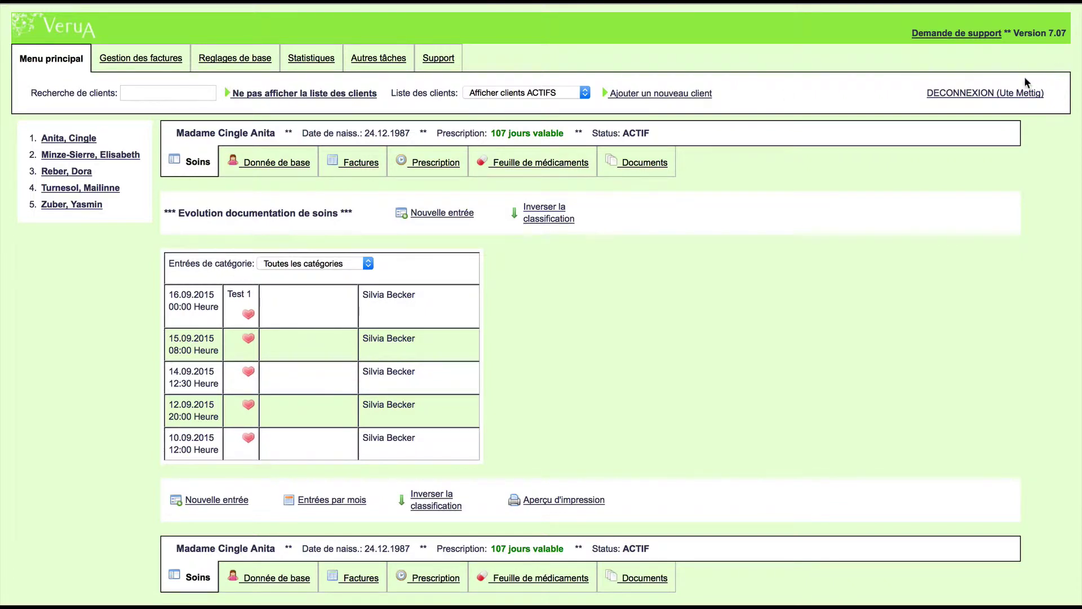
Return to the main responsible caregiver's account and examine the client-caregiver assignment settings of the first listed team member
left_click(981, 96)
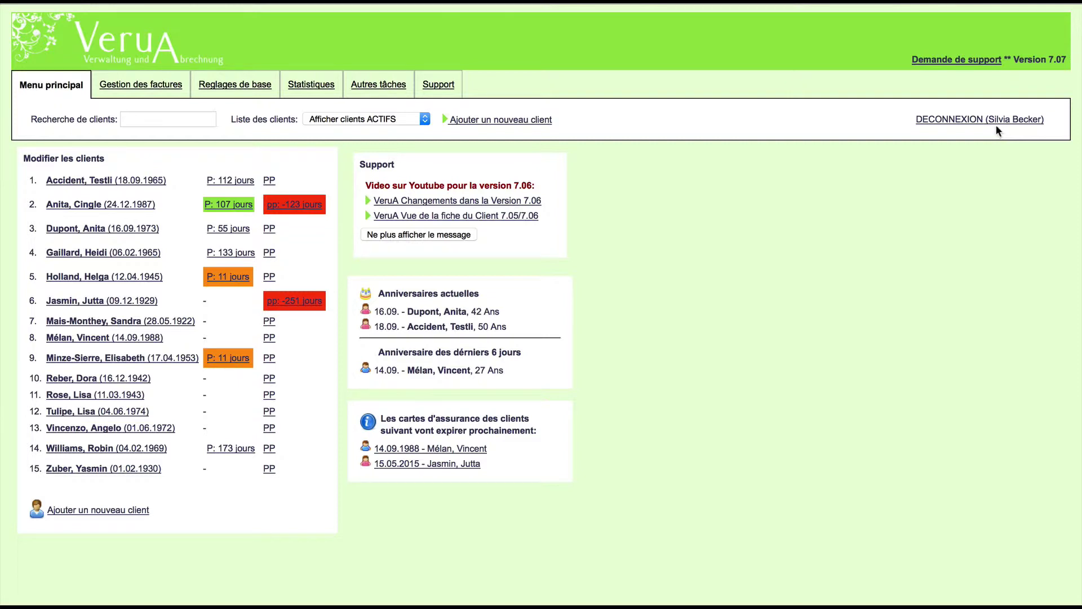
left_click(370, 86)
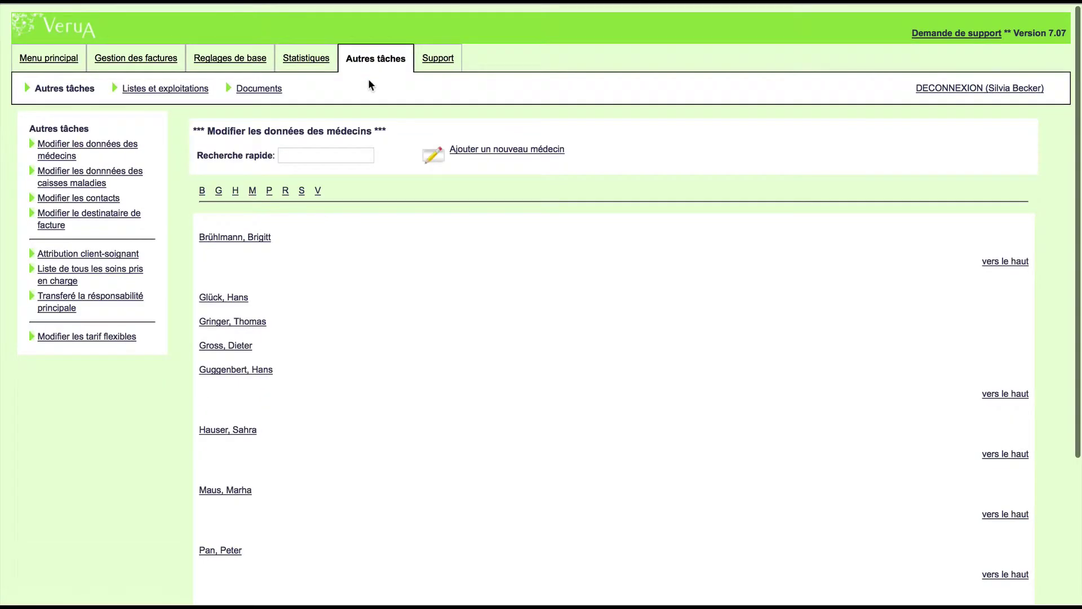
left_click(128, 257)
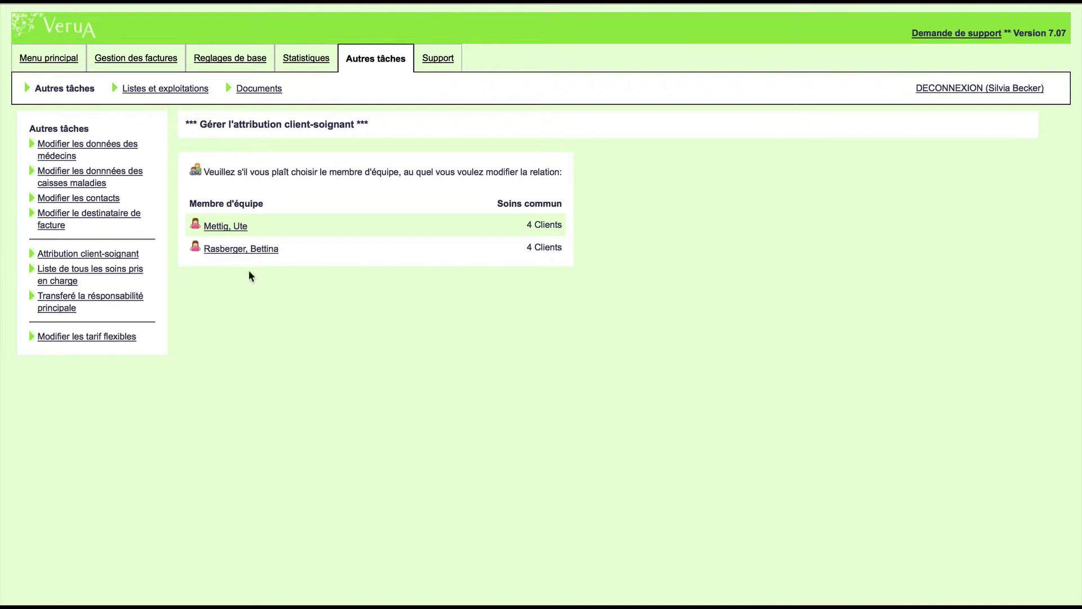
left_click(241, 228)
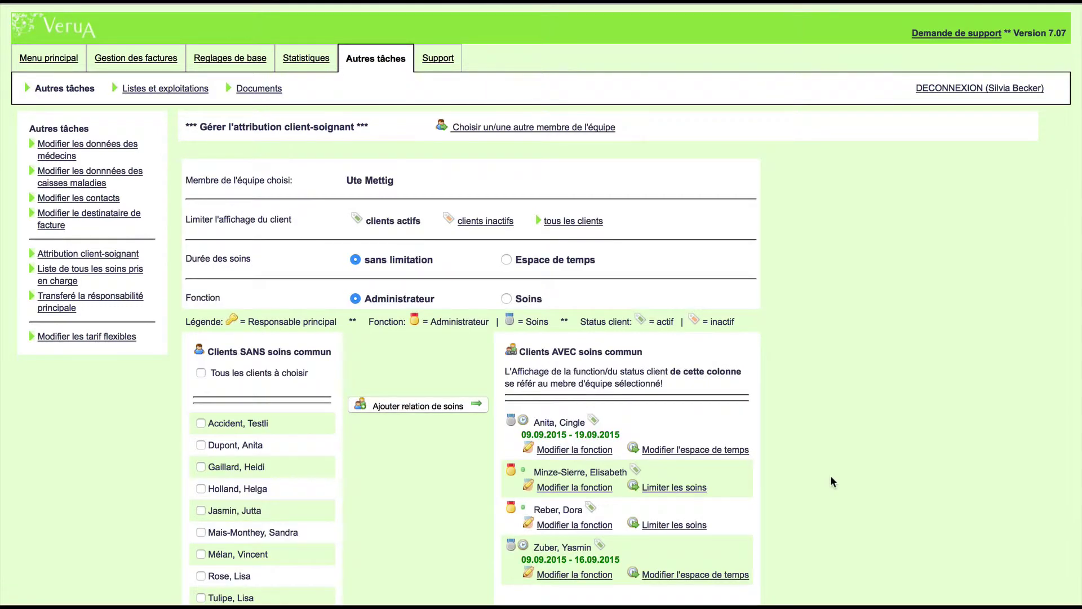
scroll(831, 481, "down", 1)
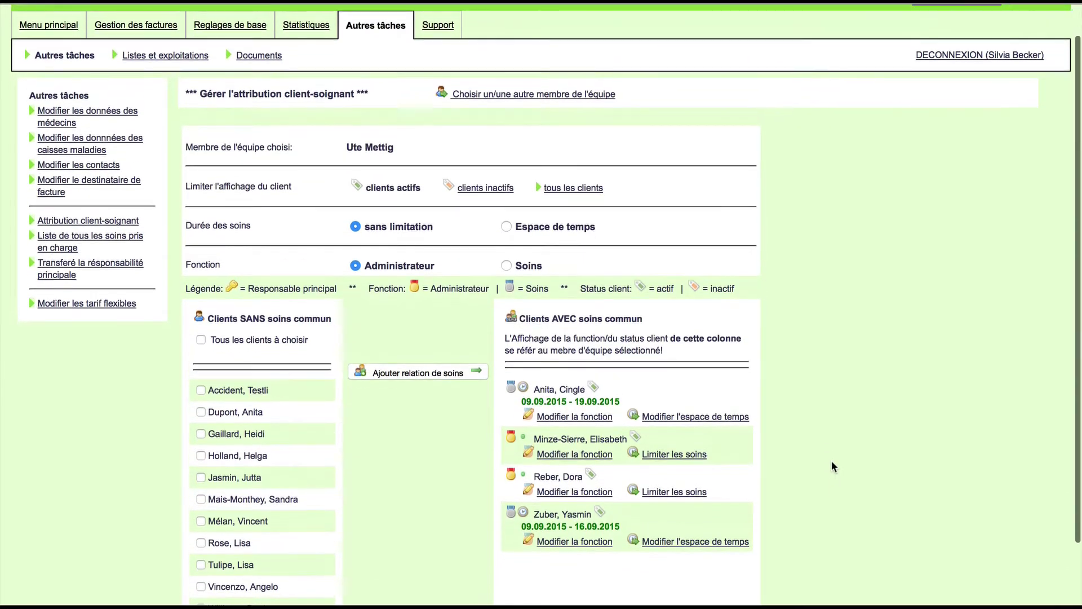
scroll(832, 467, "up", 1)
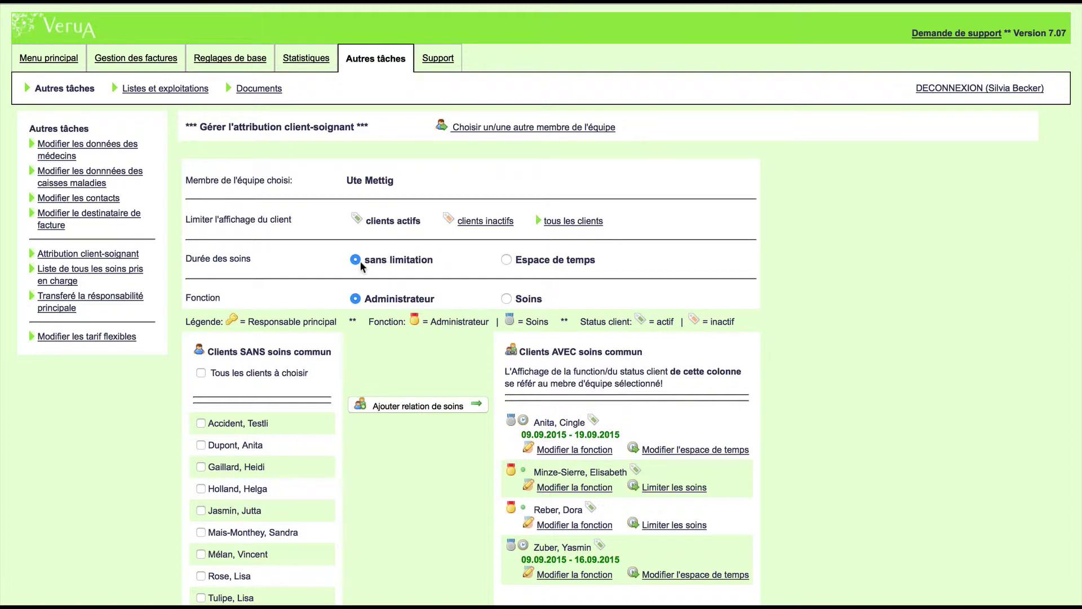
Limit the care duration to a period from 08.09.2015 to 24.09.2015 for the chosen team member
left_click(507, 259)
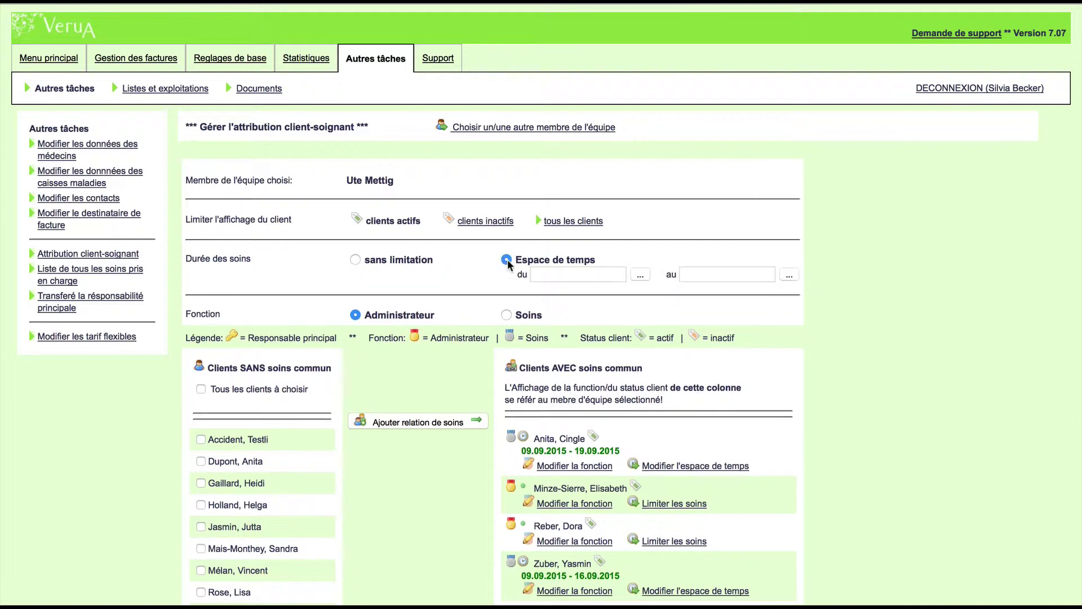
left_click(640, 276)
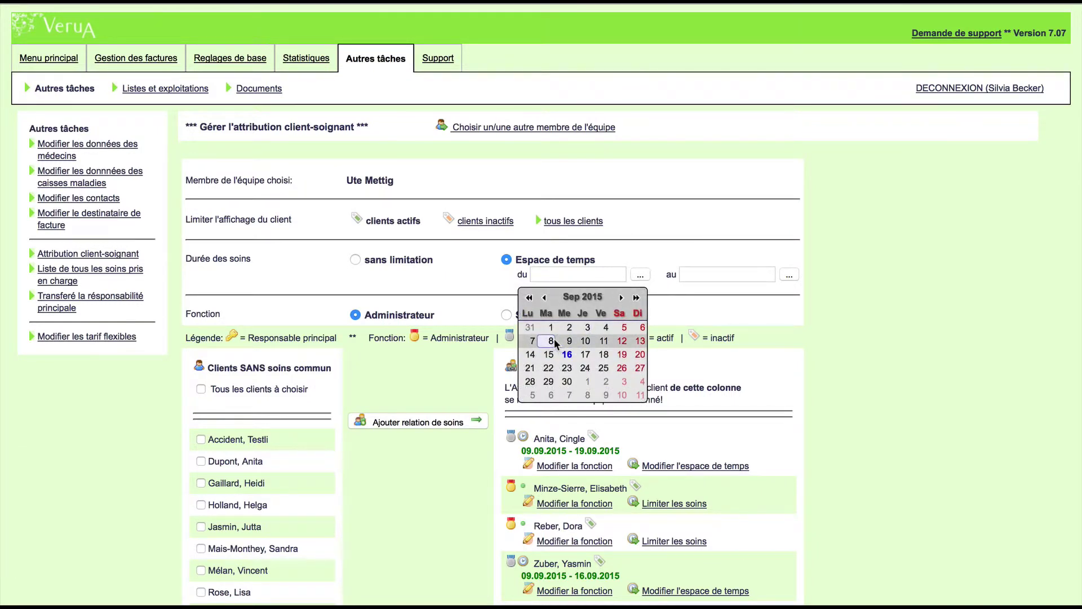
left_click(552, 340)
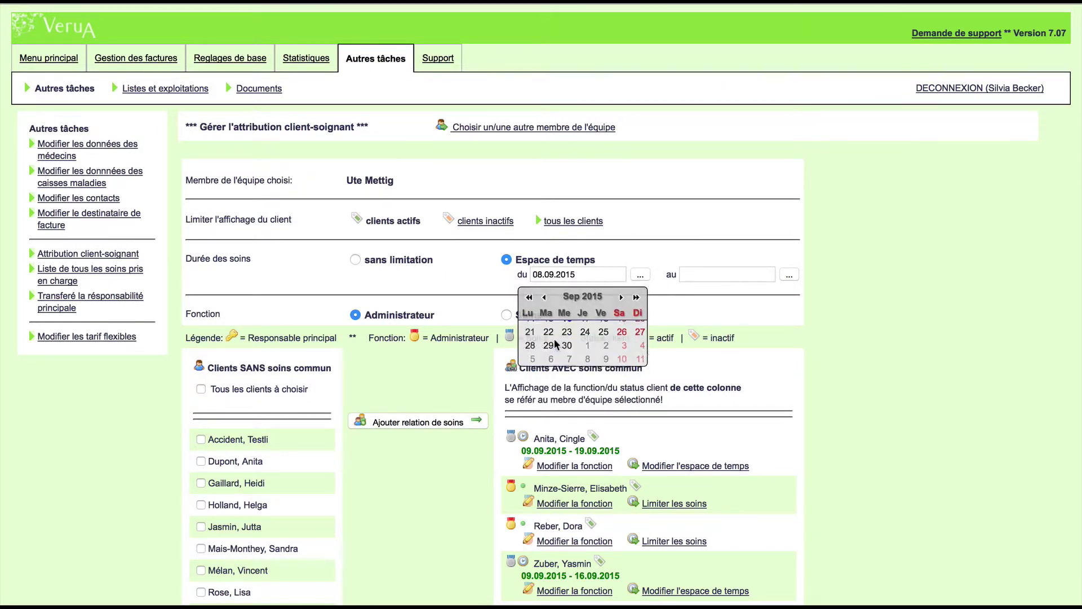
left_click(788, 277)
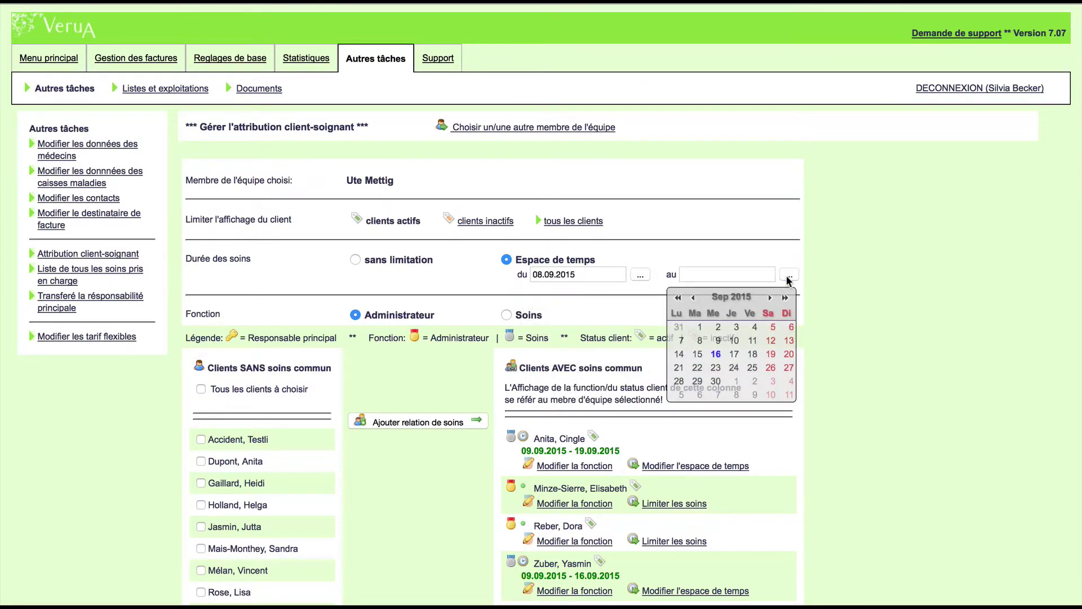
left_click(733, 369)
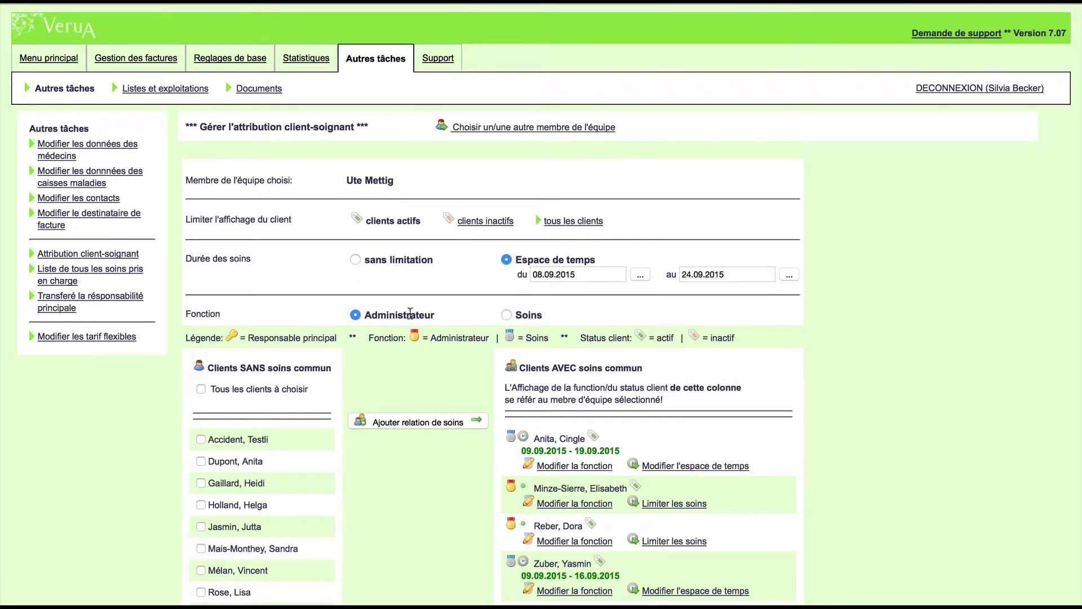
Add a care relationship with the Soins function for the sixth client listed without shared care
left_click(507, 315)
left_click(201, 548)
left_click(422, 420)
scroll(507, 481, "down", 1)
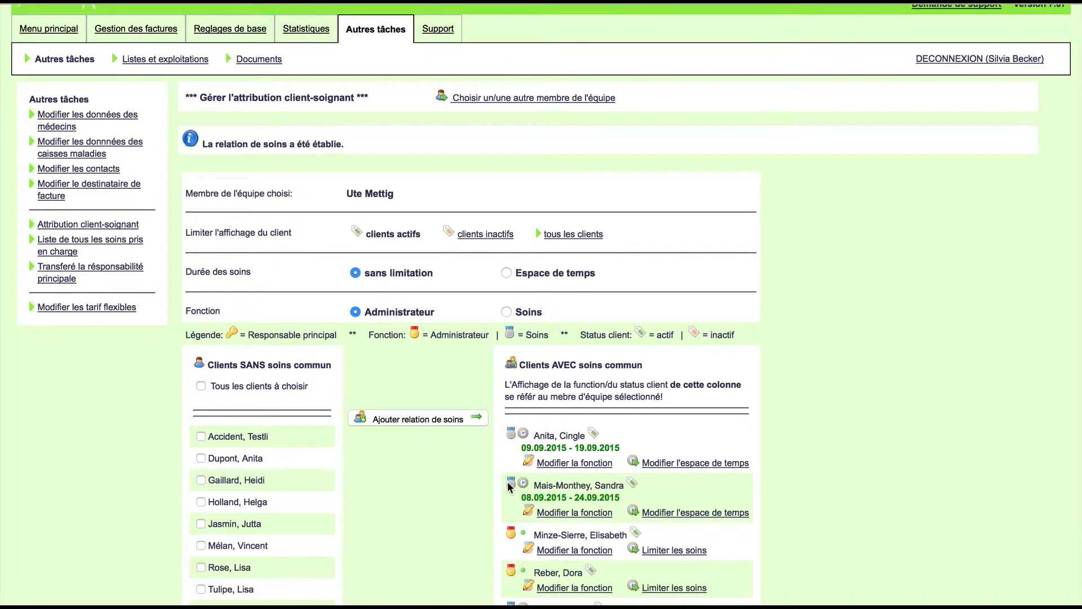
Switch the newly assigned client's function to Administrateur and back to Soins, and open its care period for editing
left_click(604, 512)
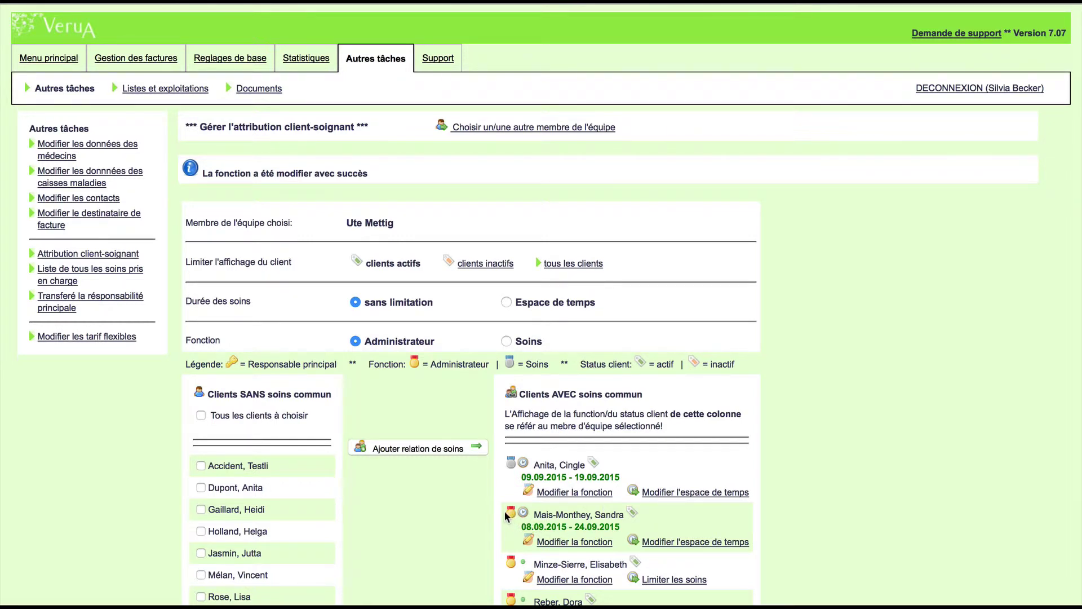
left_click(565, 550)
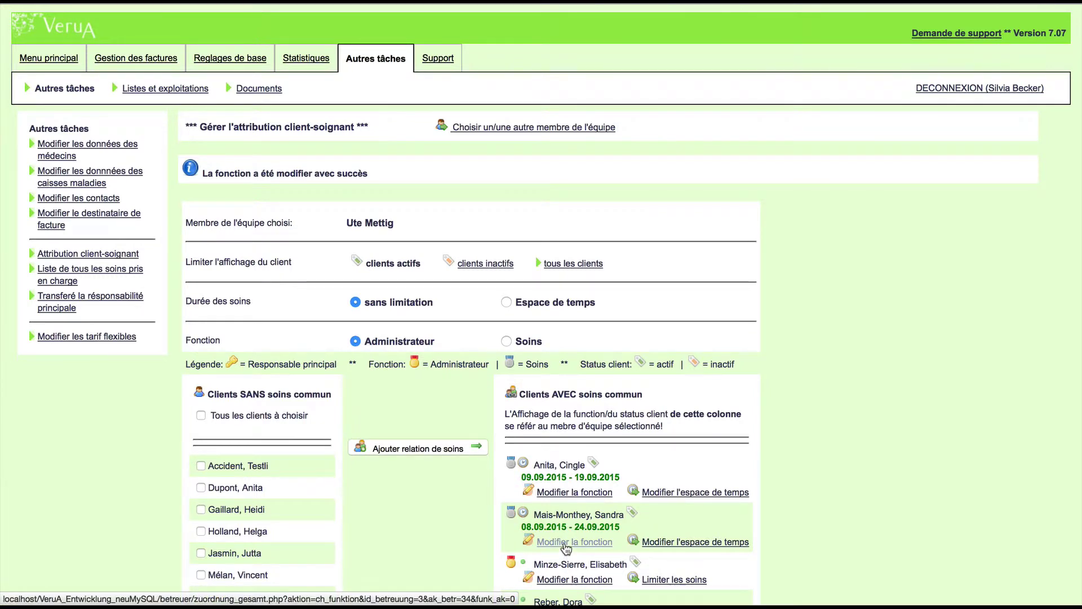
left_click(688, 542)
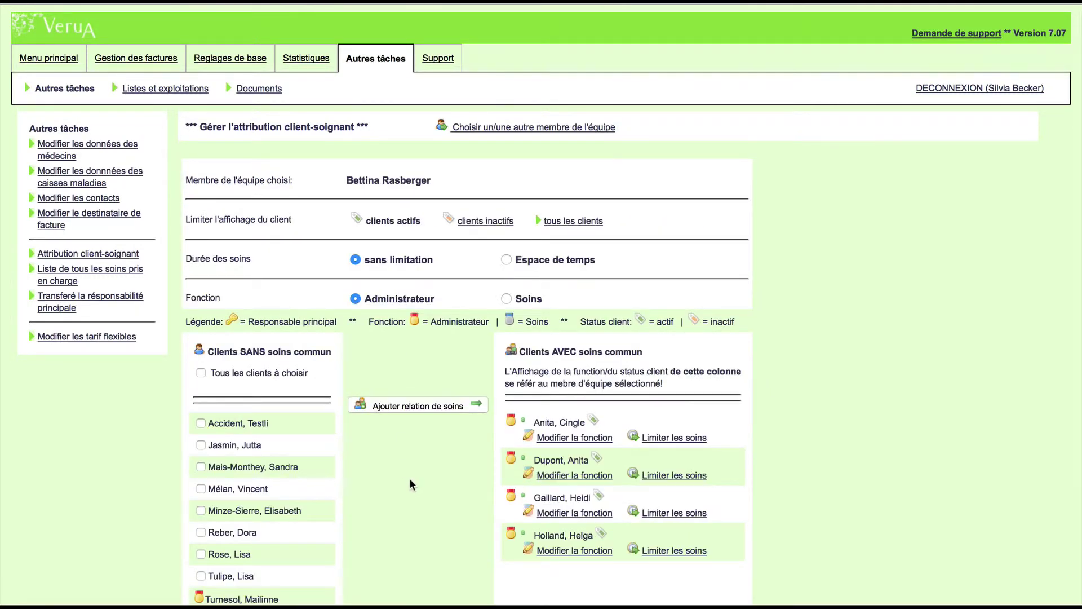
For the second team member, add an unlimited Administrateur care relationship with the sixth client listed without shared care
scroll(410, 479, "down", 2)
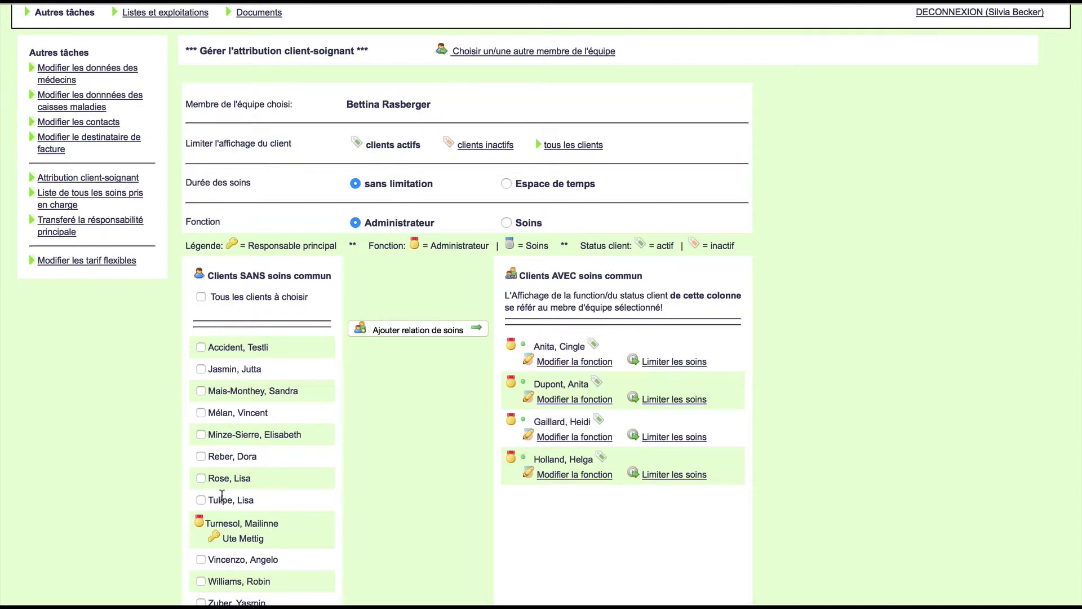
left_click(201, 456)
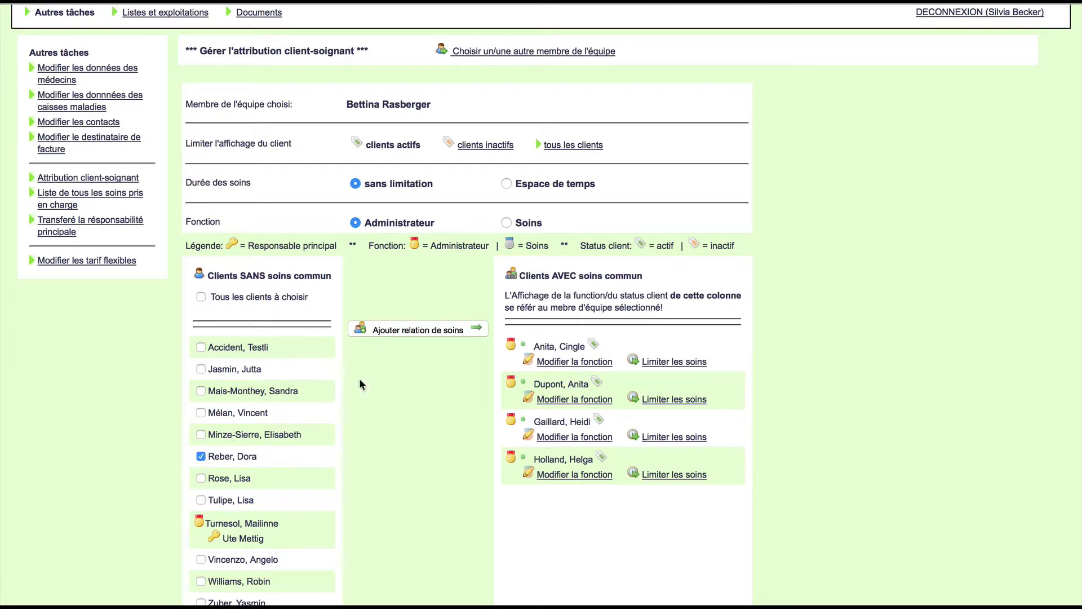
left_click(431, 332)
right_click(686, 232)
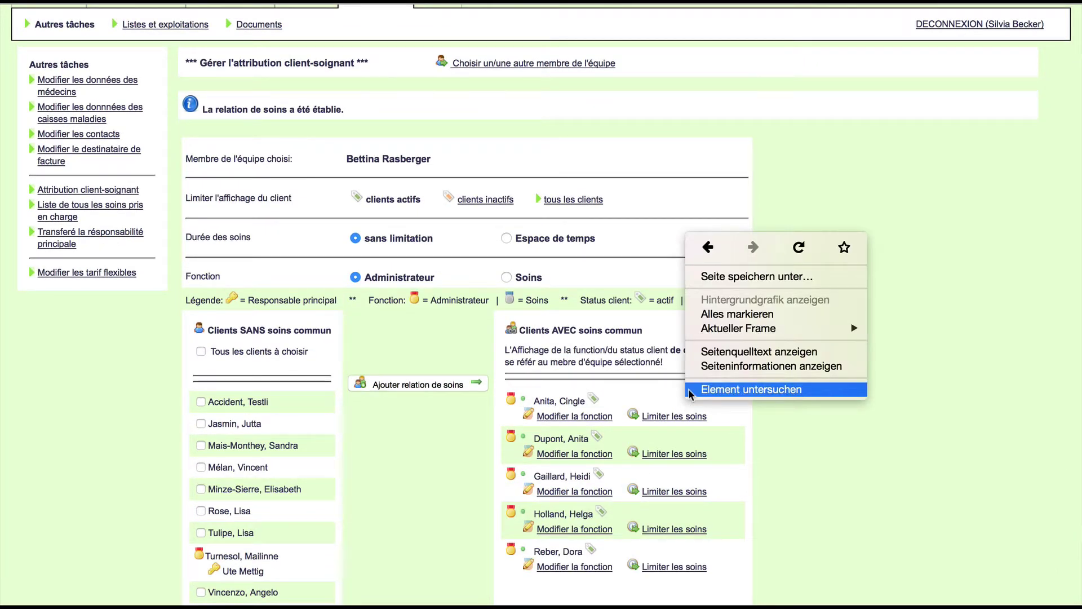
left_click(905, 236)
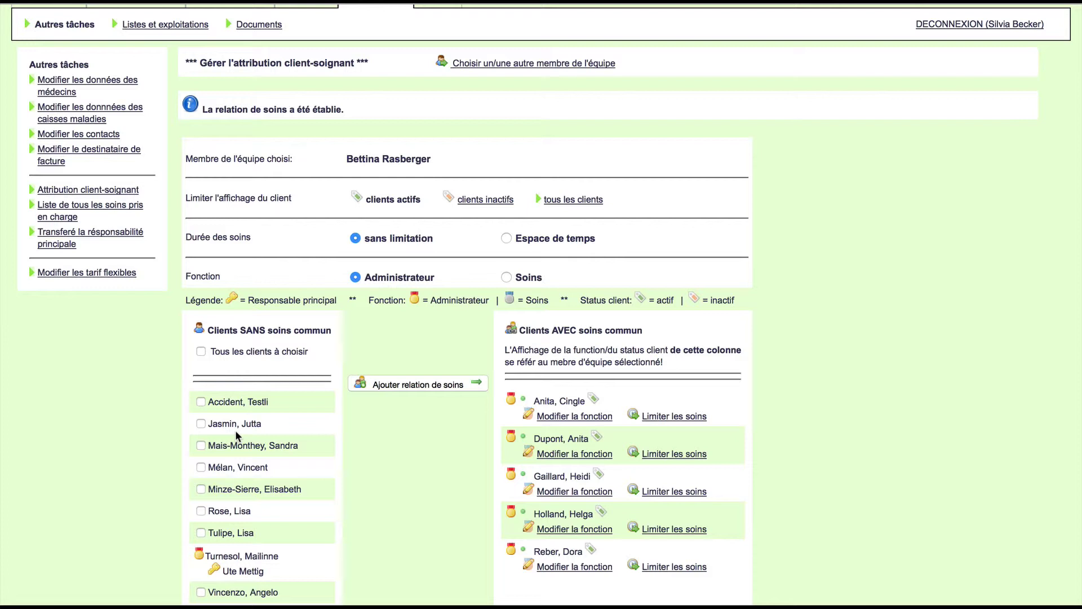
Transfer the main responsibility for the fifth listed client to the first team member and confirm the transfer
left_click(129, 236)
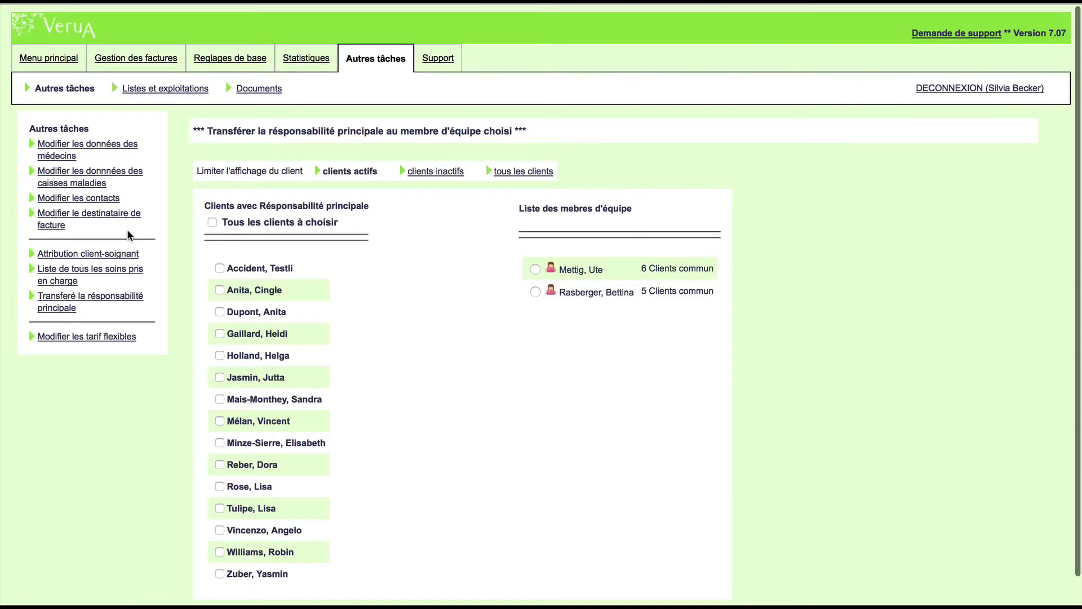
left_click(534, 270)
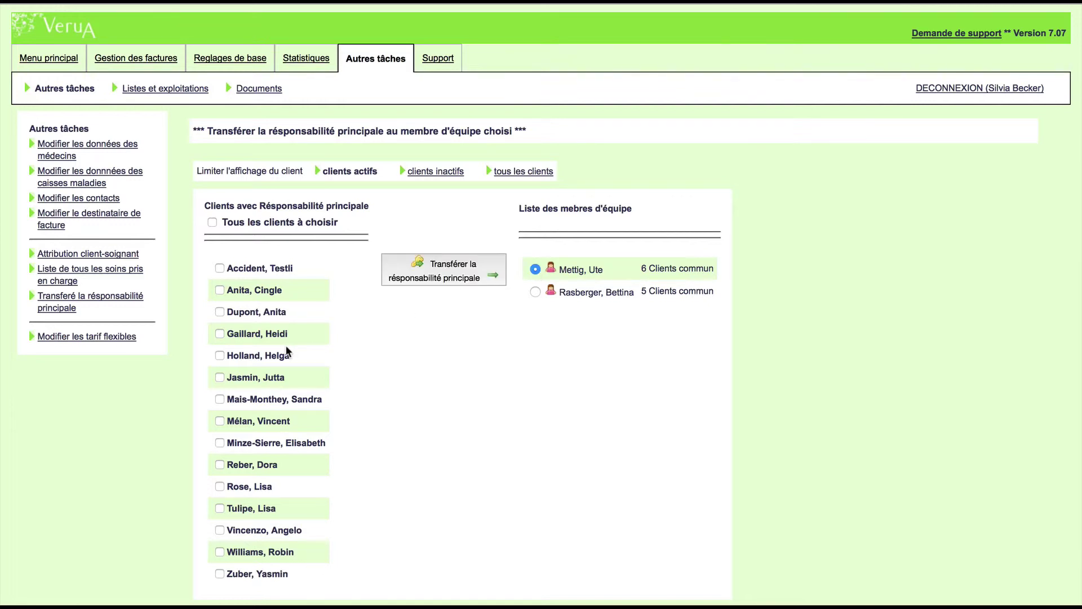
left_click(220, 355)
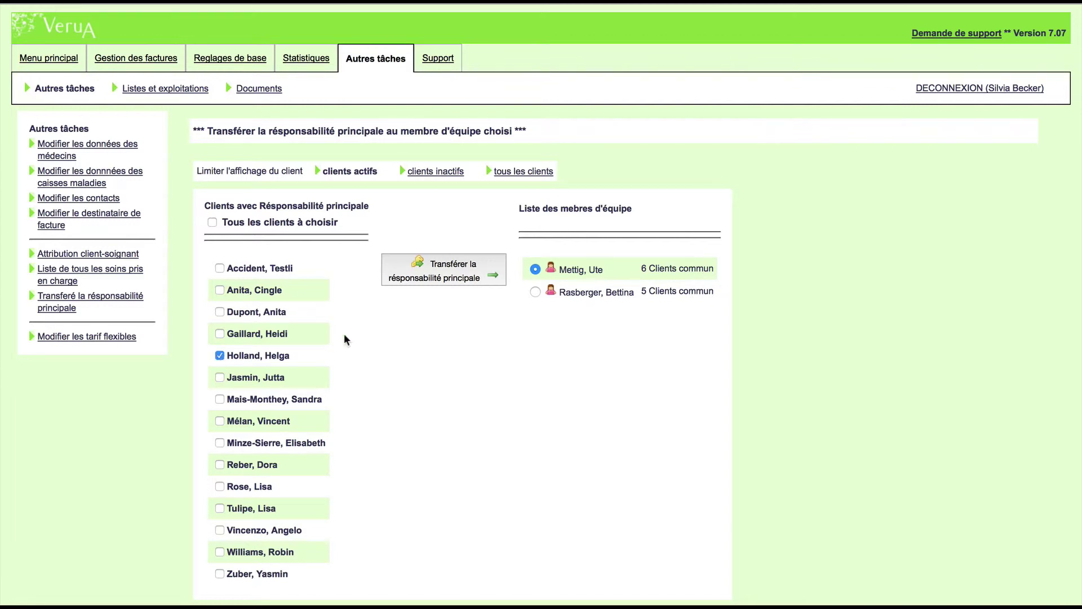
left_click(466, 273)
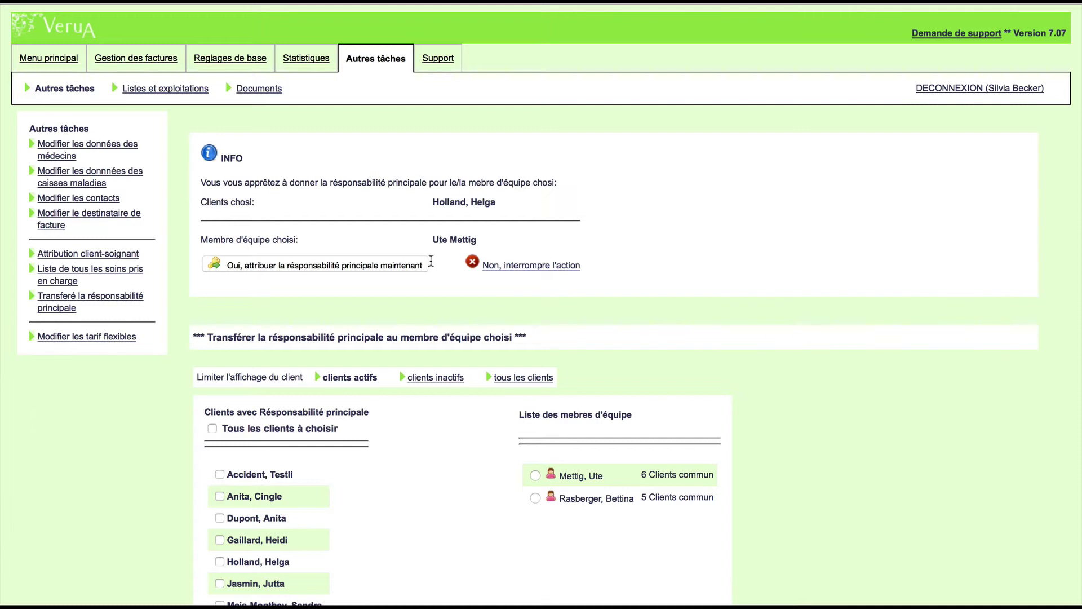
left_click(313, 265)
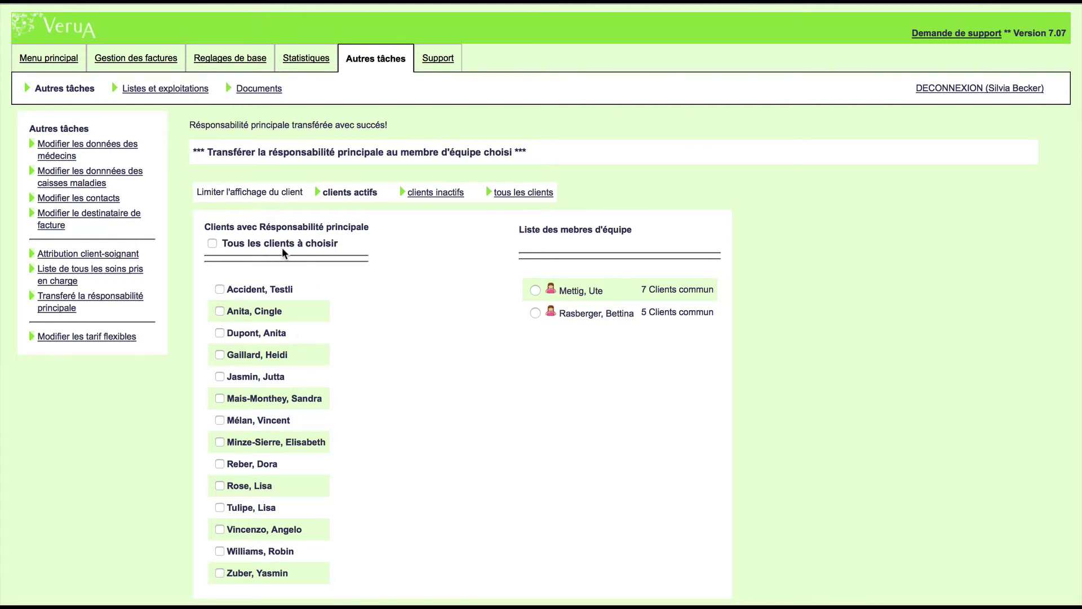
Review the list of all care relationships by client and the second team member's client assignments
left_click(96, 276)
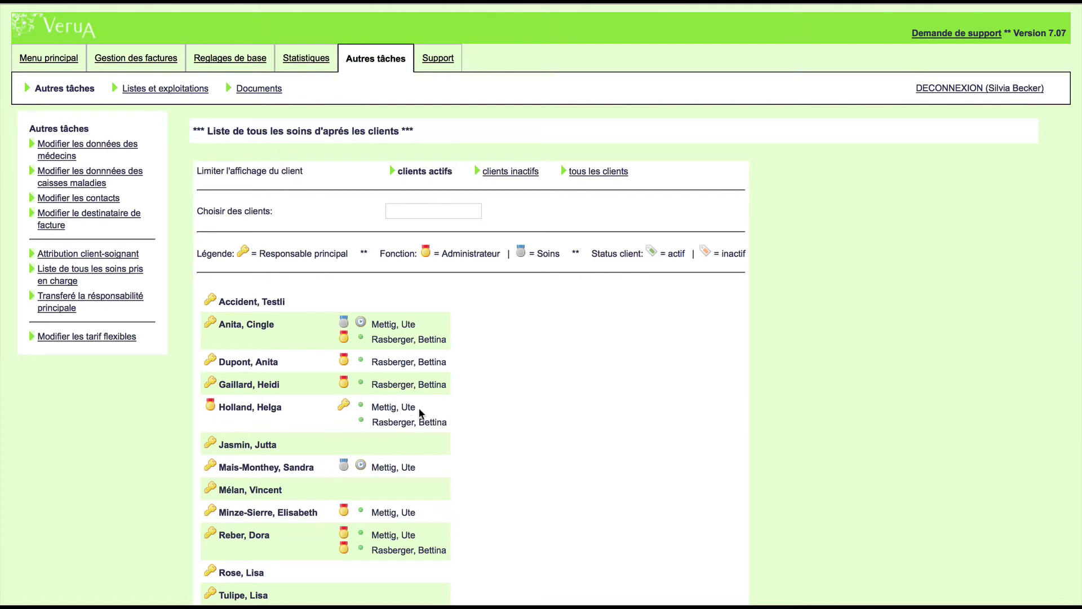
left_click(111, 256)
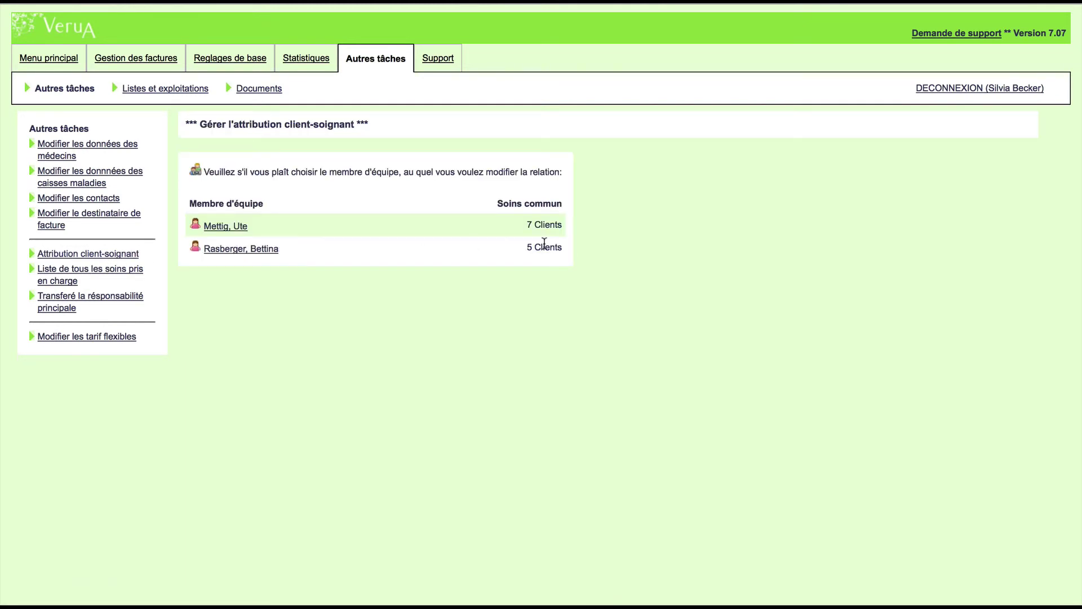
left_click(261, 249)
scroll(414, 496, "down", 2)
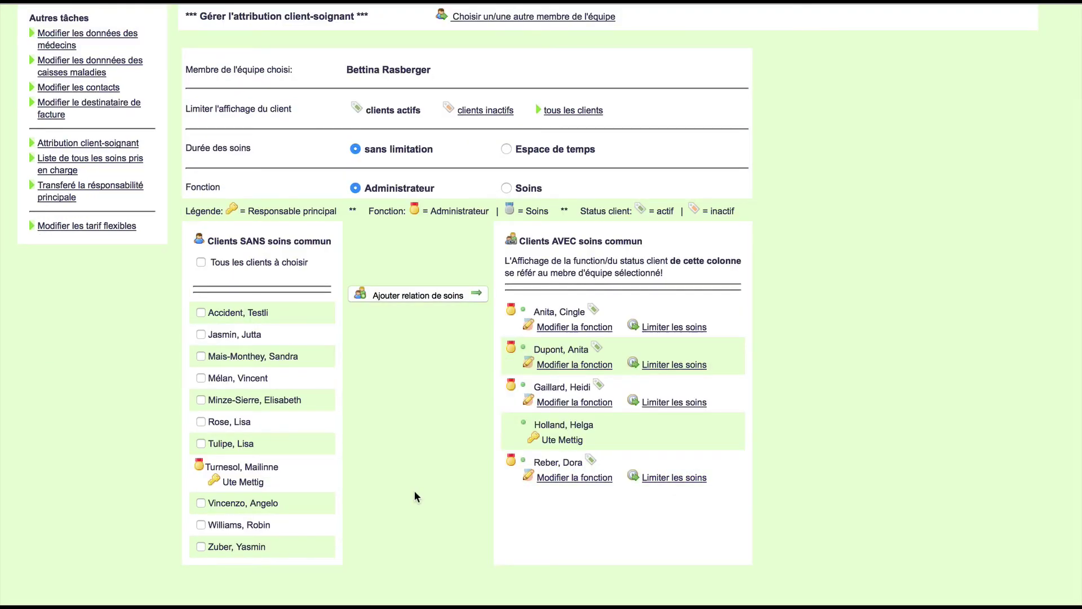